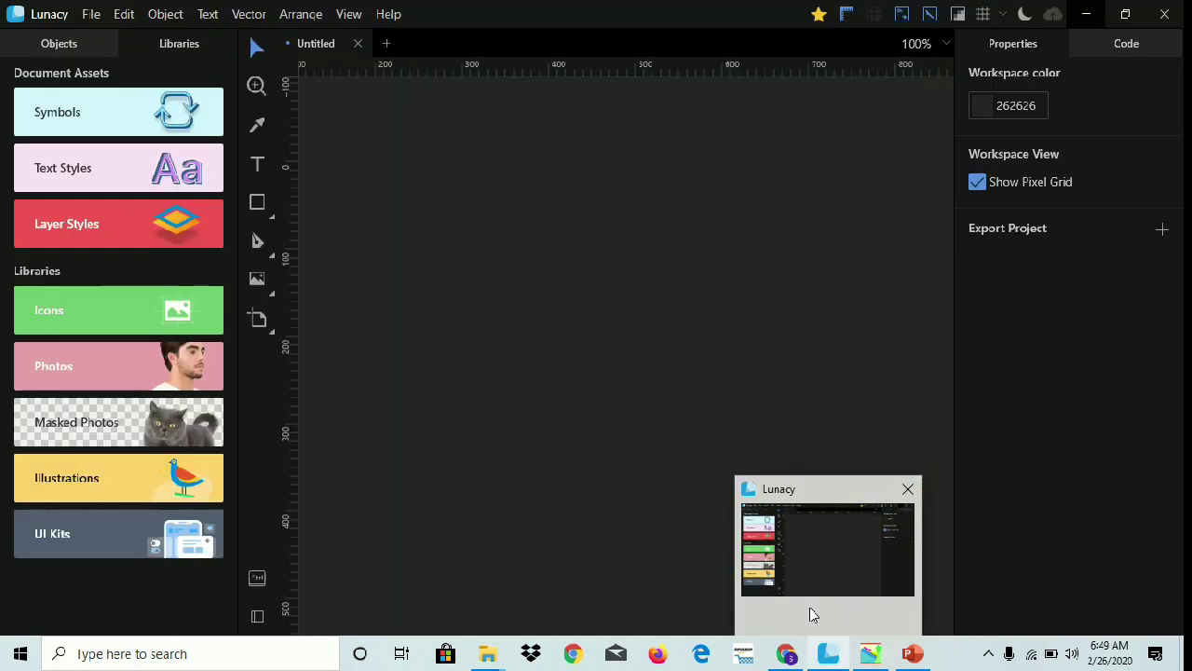
# Bring Lunacy to the front, showing the empty Untitled document canvas
pyautogui.click(808, 606)
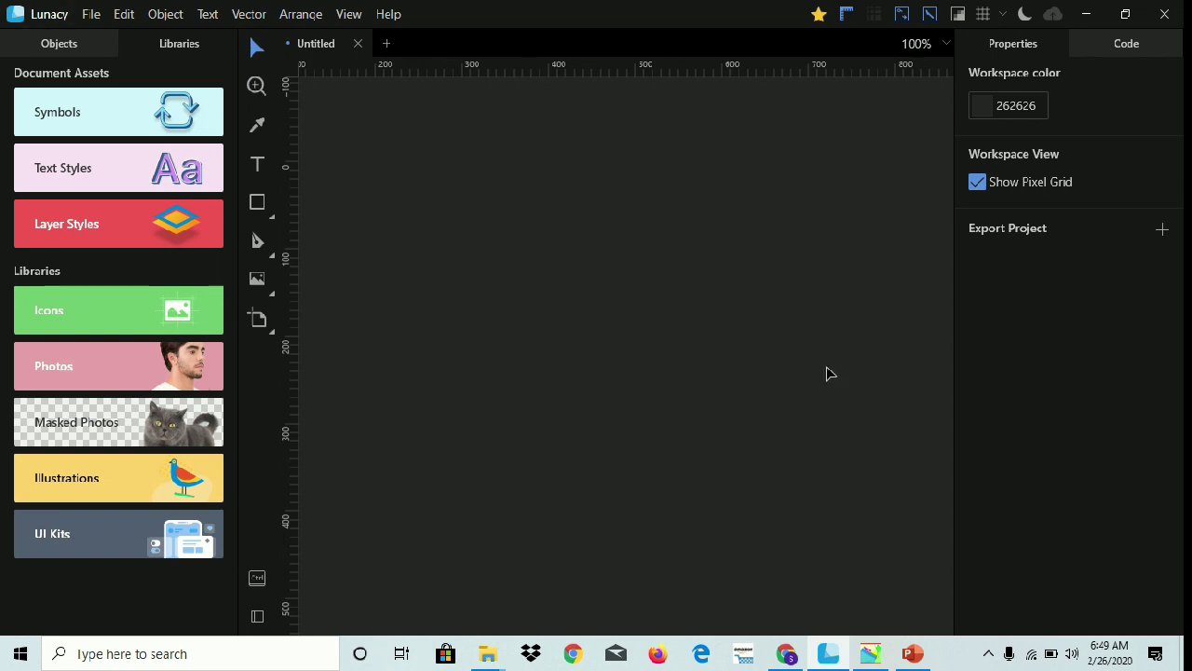
pyautogui.click(14, 13)
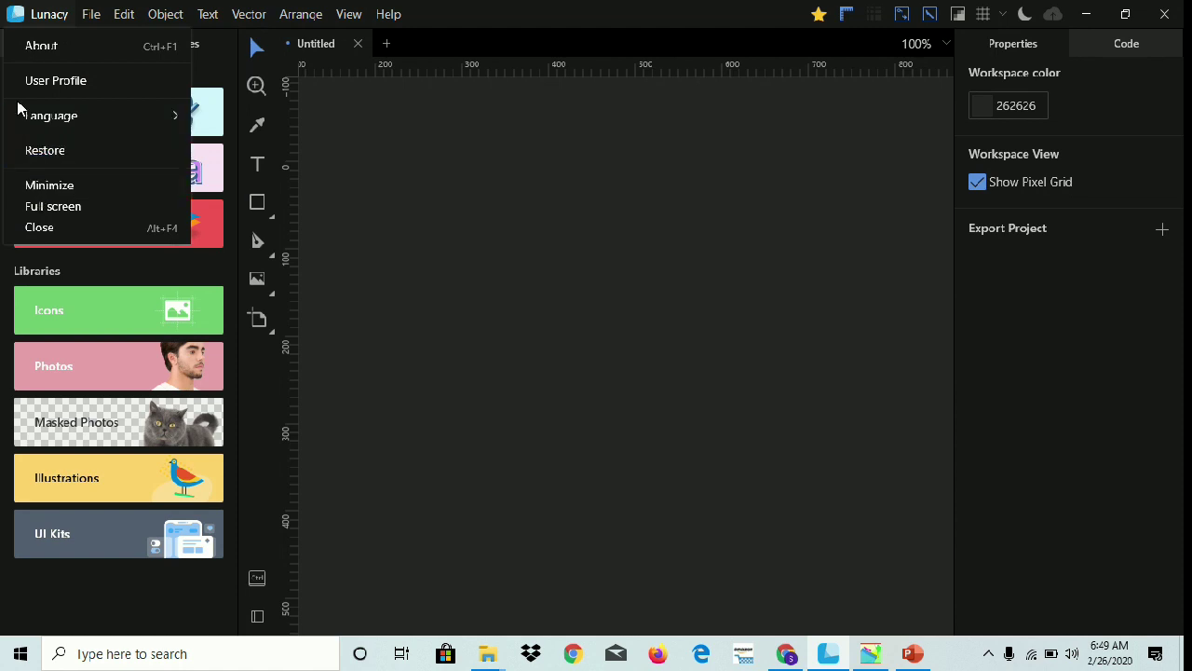
pyautogui.click(31, 53)
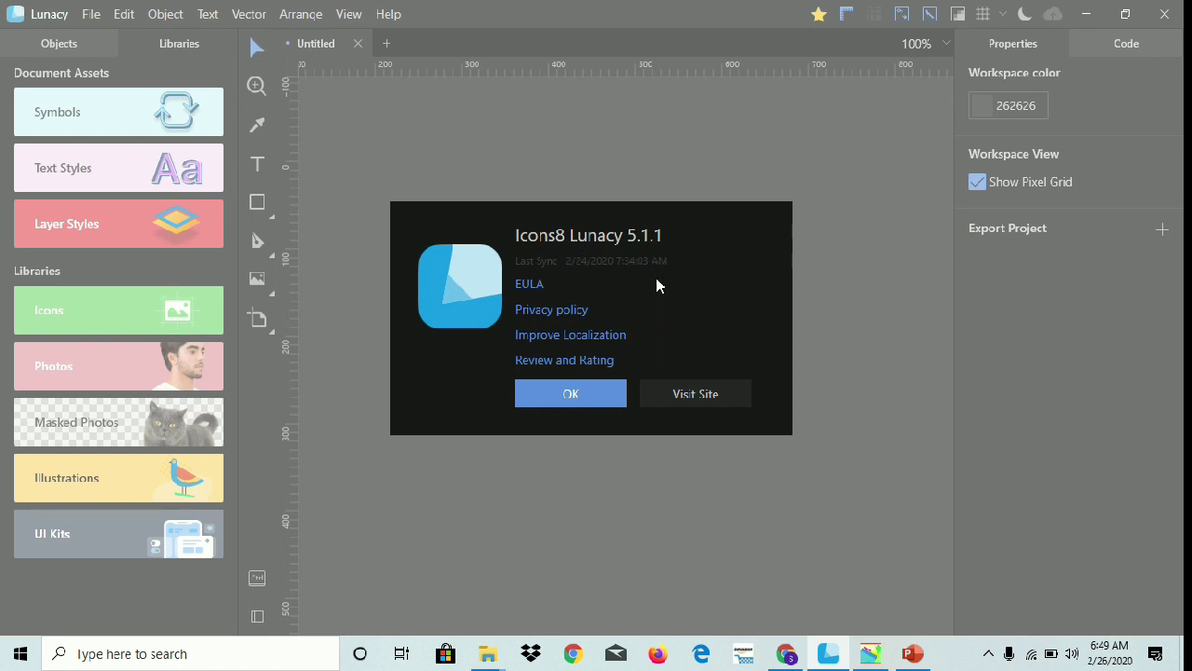
pyautogui.click(570, 392)
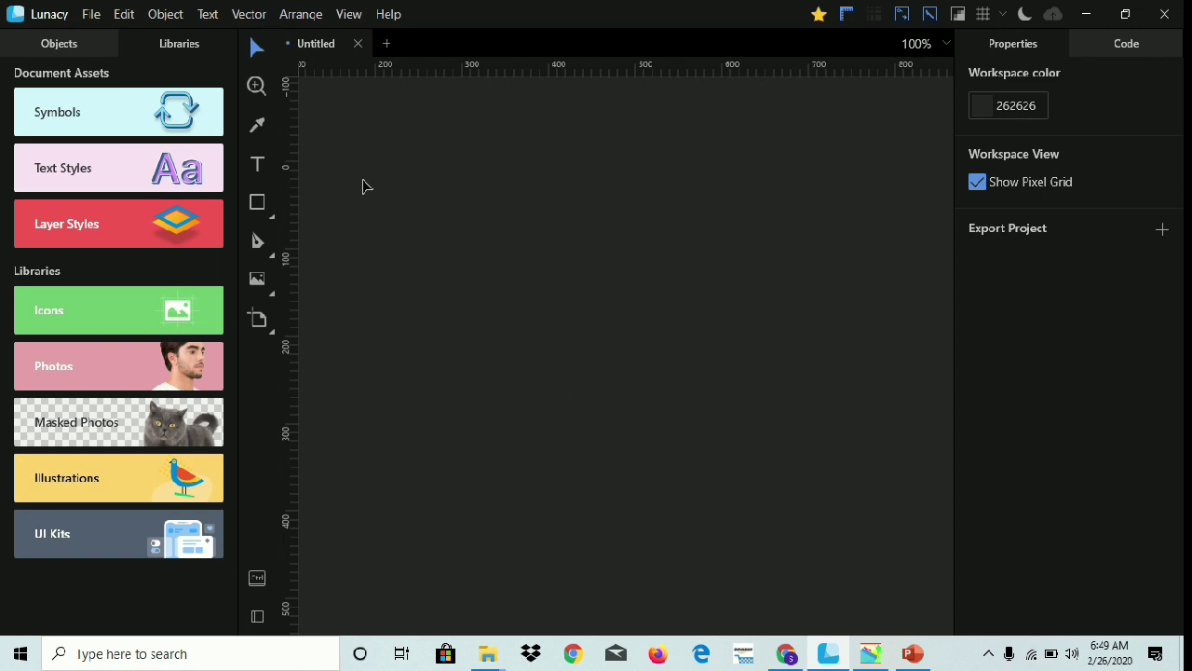
# Draw a 527 × 362 light grey (D3D3D3) rectangle as the card background, then deselect it
pyautogui.moveTo(277, 205)
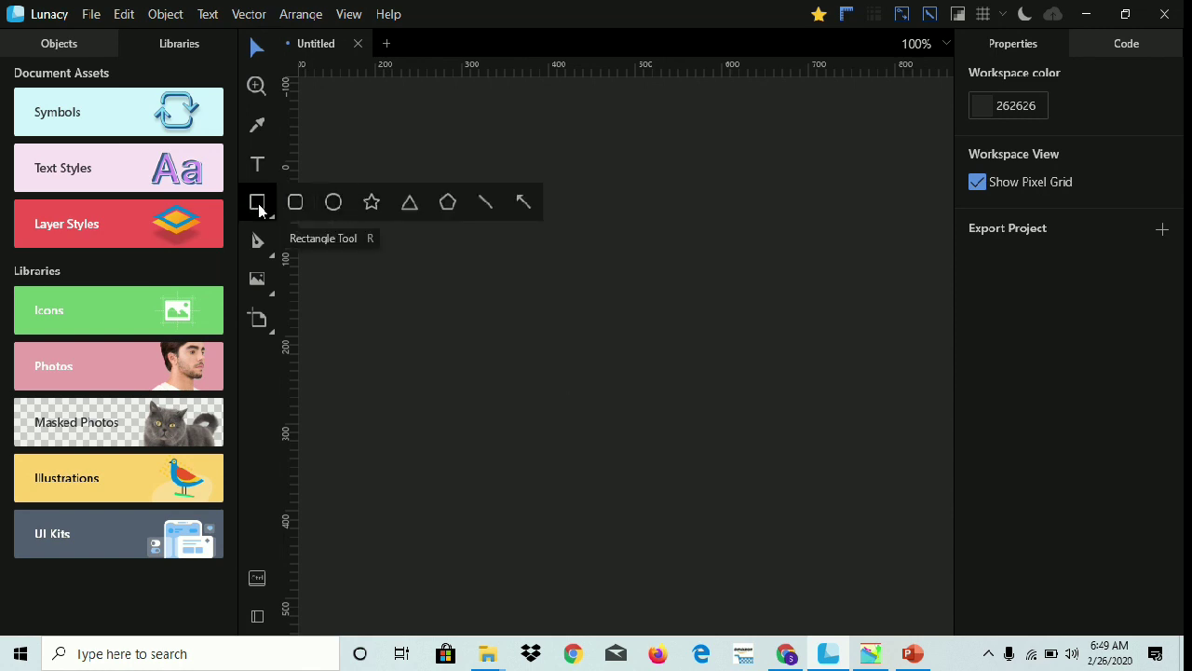
pyautogui.click(261, 211)
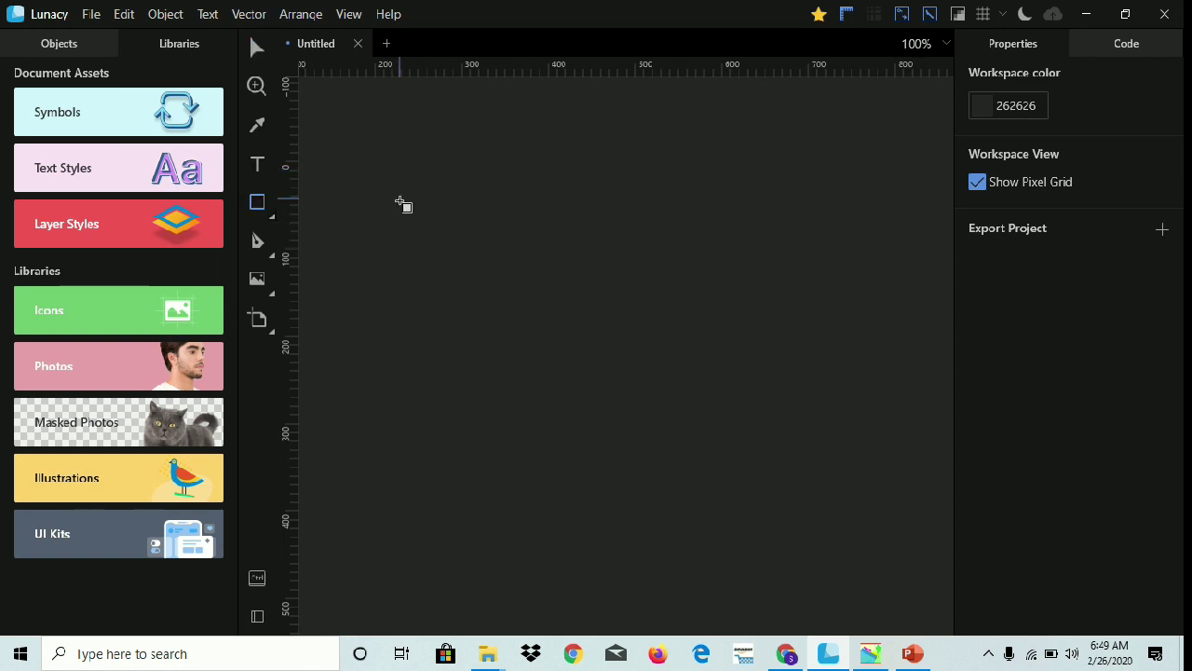
pyautogui.moveTo(396, 197); pyautogui.dragTo(853, 514)
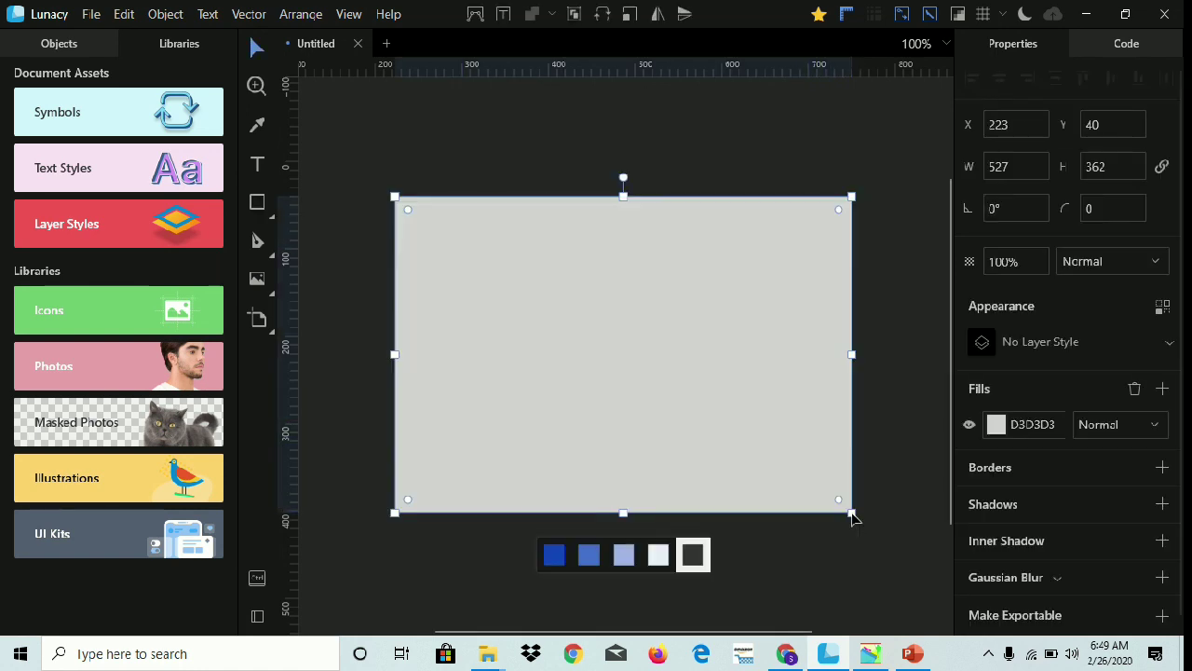
pyautogui.click(705, 124)
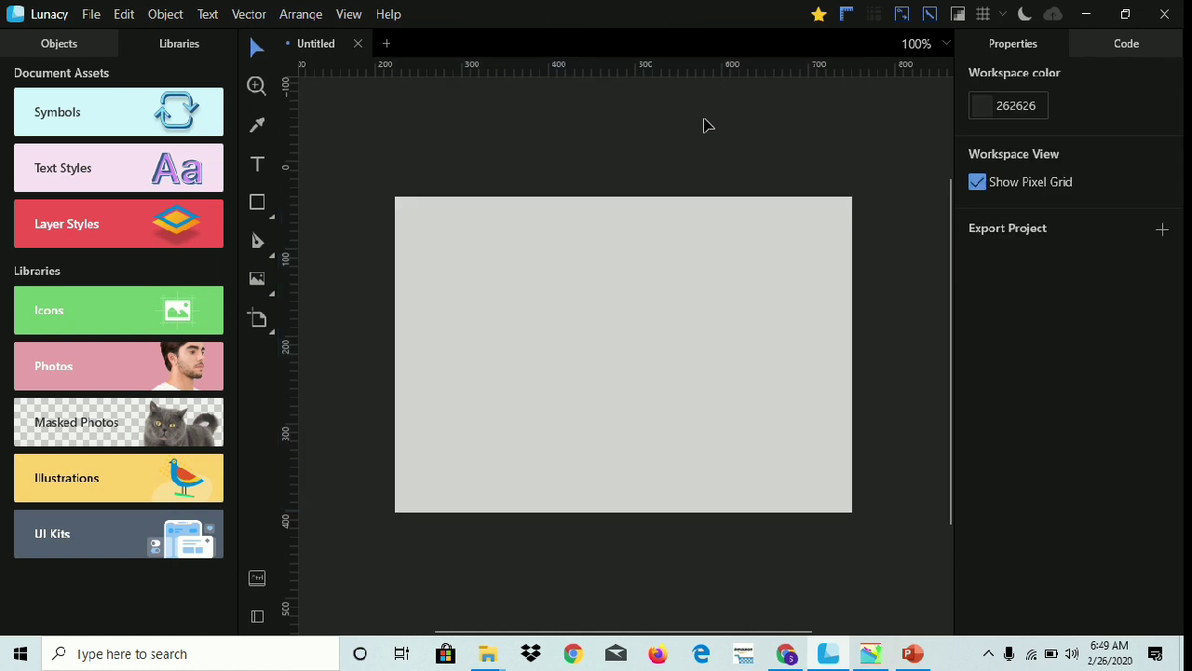
# Create a text box near the card's top reading 'What is ICT?'
pyautogui.click(260, 165)
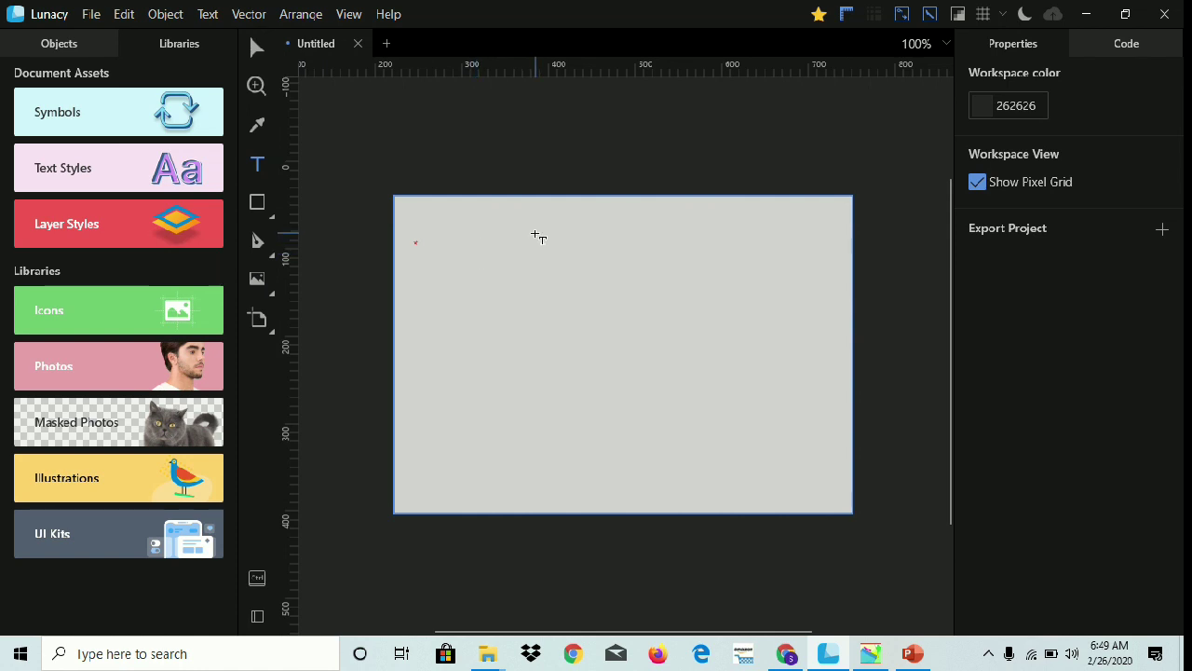
pyautogui.moveTo(519, 227); pyautogui.dragTo(748, 282)
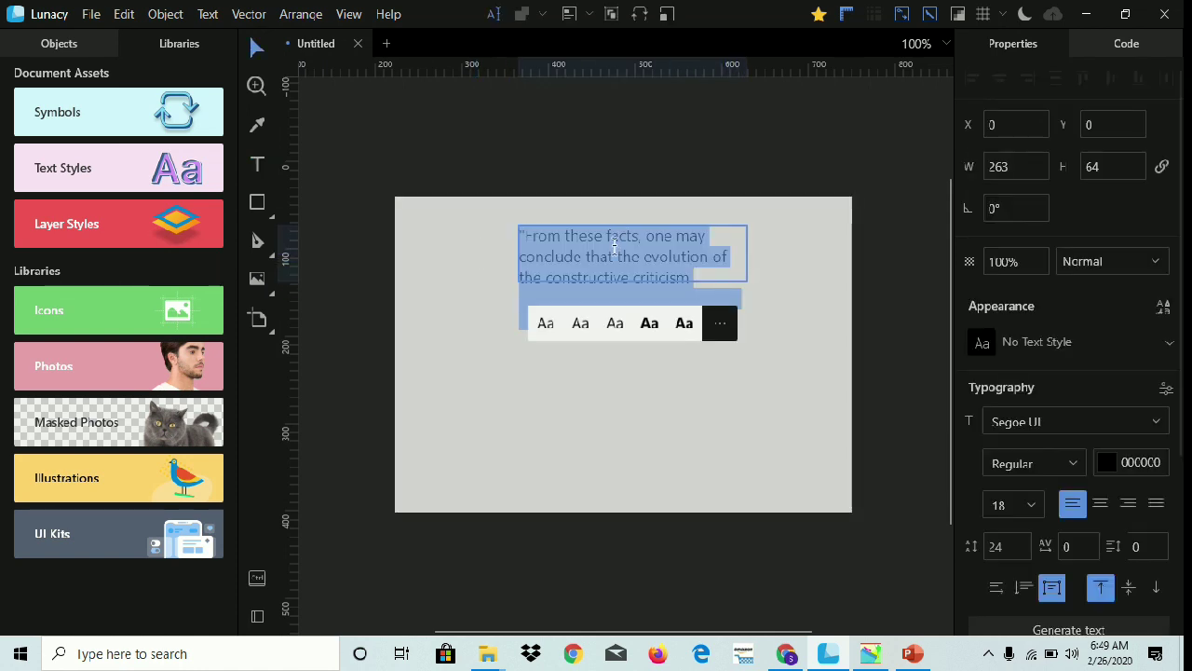
pyautogui.press('capslock')
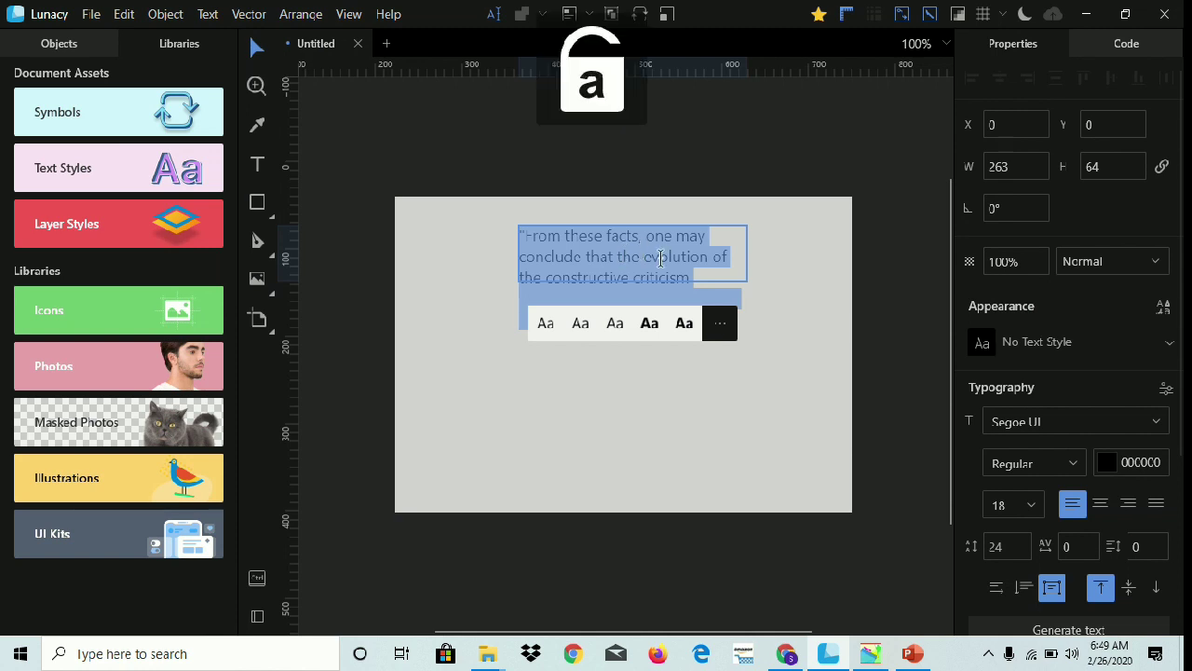
pyautogui.write('w')
pyautogui.press('capslock')
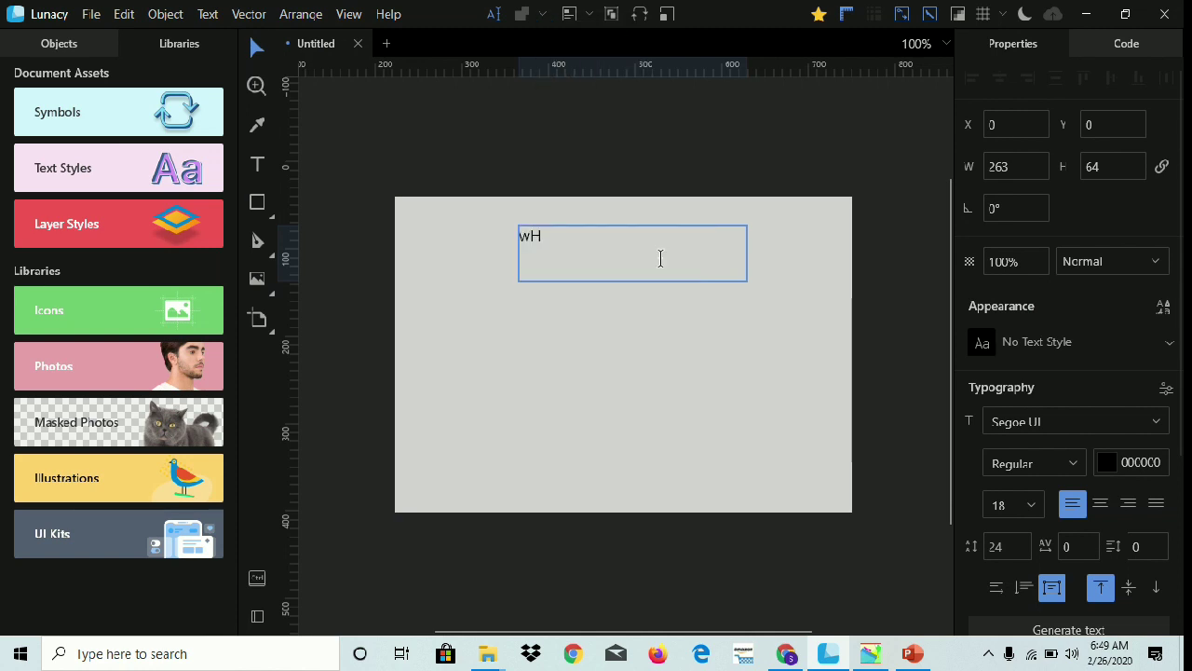
pyautogui.write('W')
pyautogui.press('capslock')
pyautogui.write('hat is')
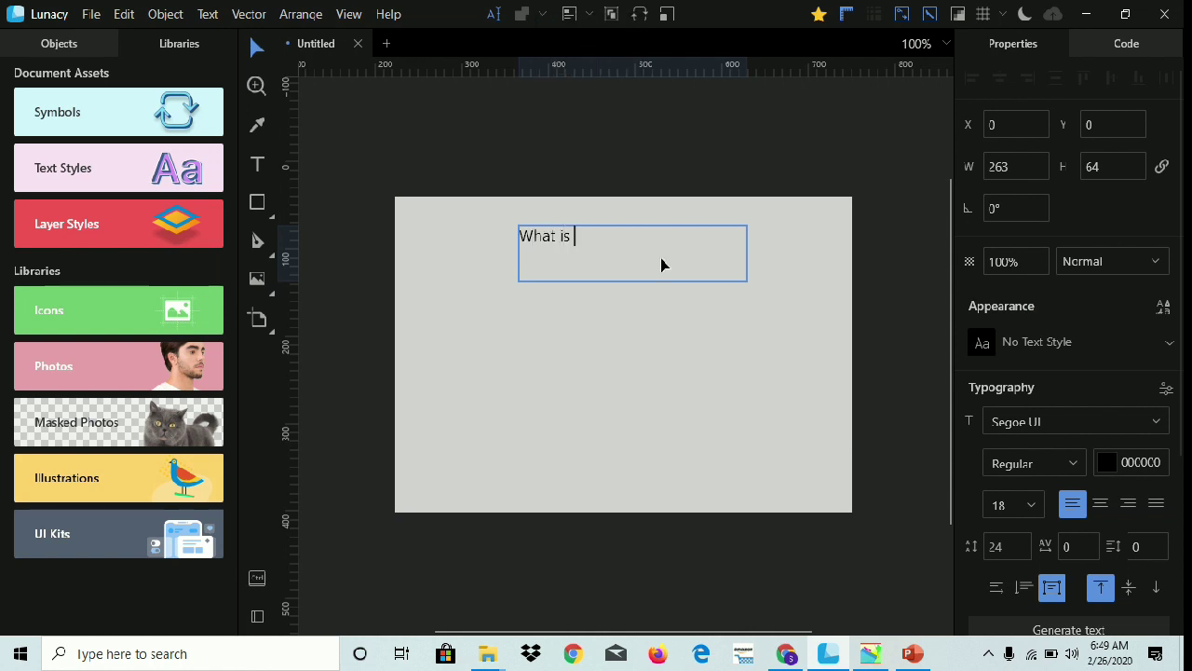
pyautogui.press('capslock')
pyautogui.write('ICT')
pyautogui.press('capslock')
pyautogui.write('?')
# Set the heading to font size 36 and centre it near the top of the grey card
pyautogui.moveTo(605, 240); pyautogui.dragTo(519, 237)
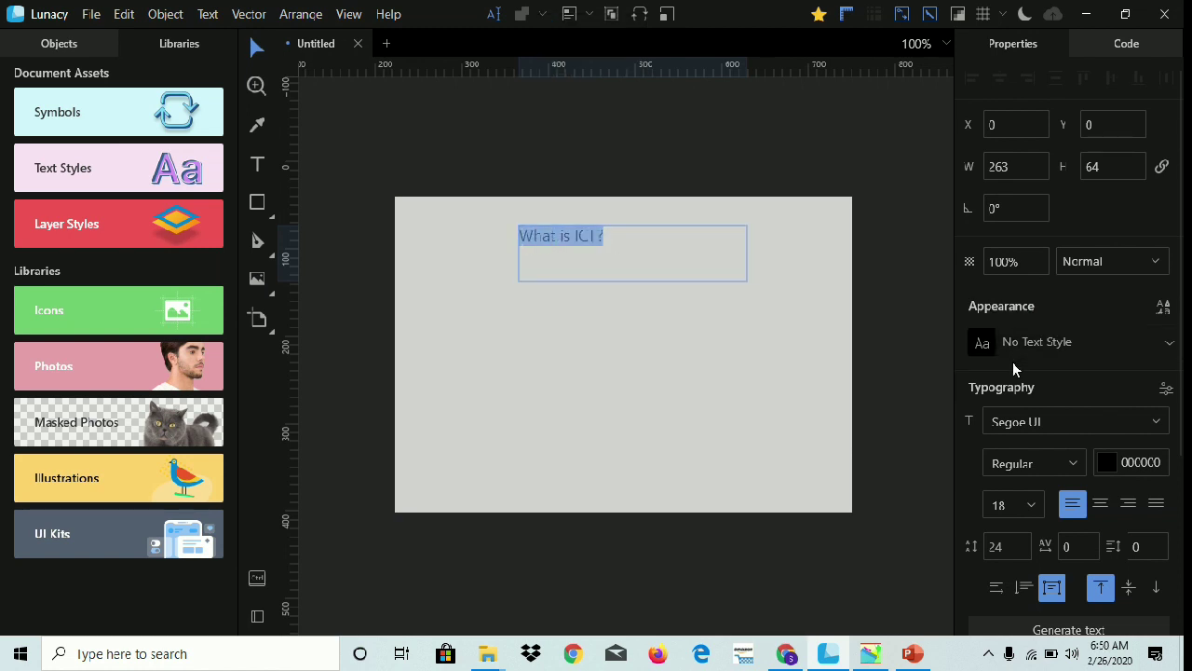
pyautogui.click(1029, 506)
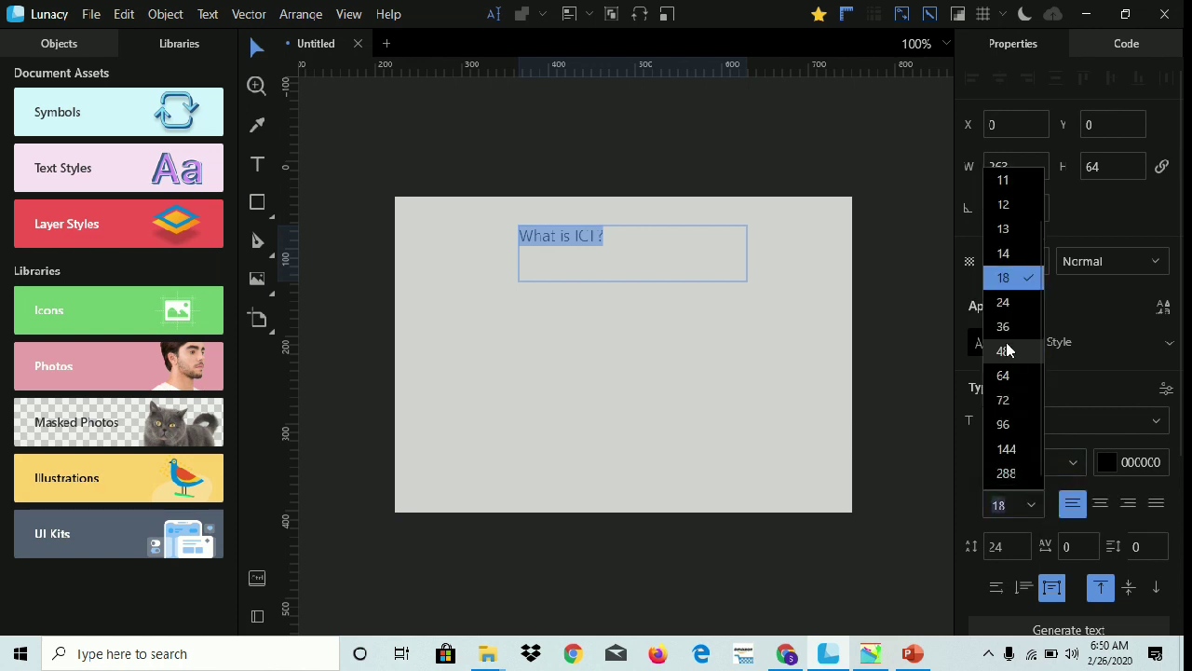
pyautogui.click(1002, 325)
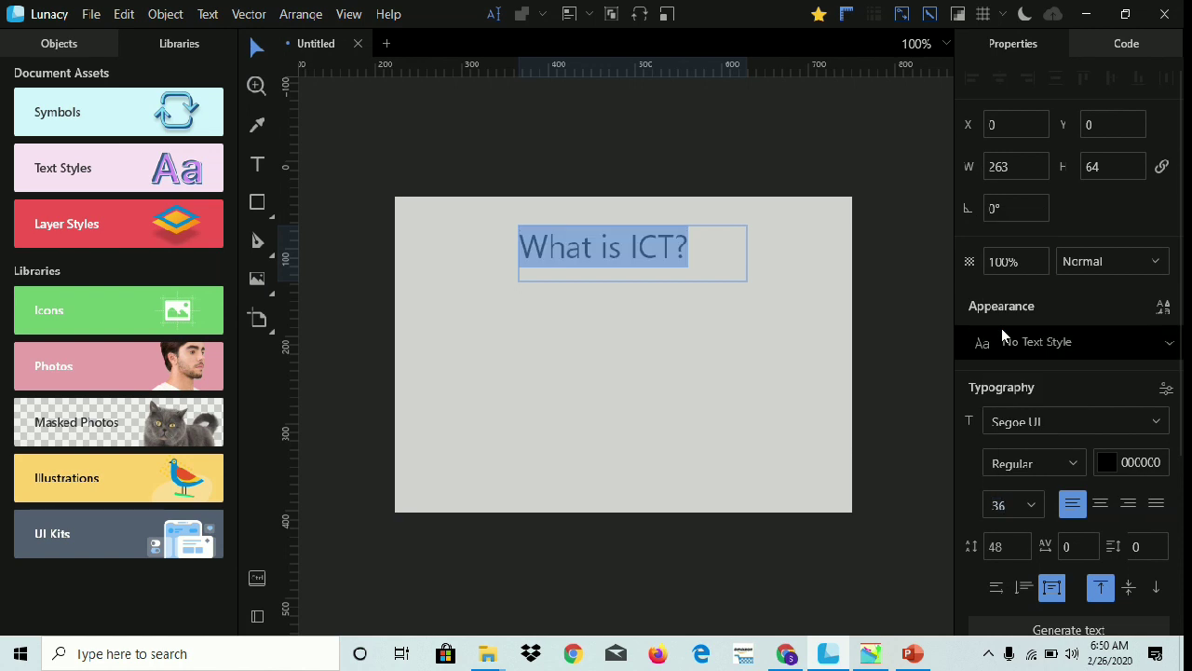
pyautogui.click(792, 277)
pyautogui.click(641, 256)
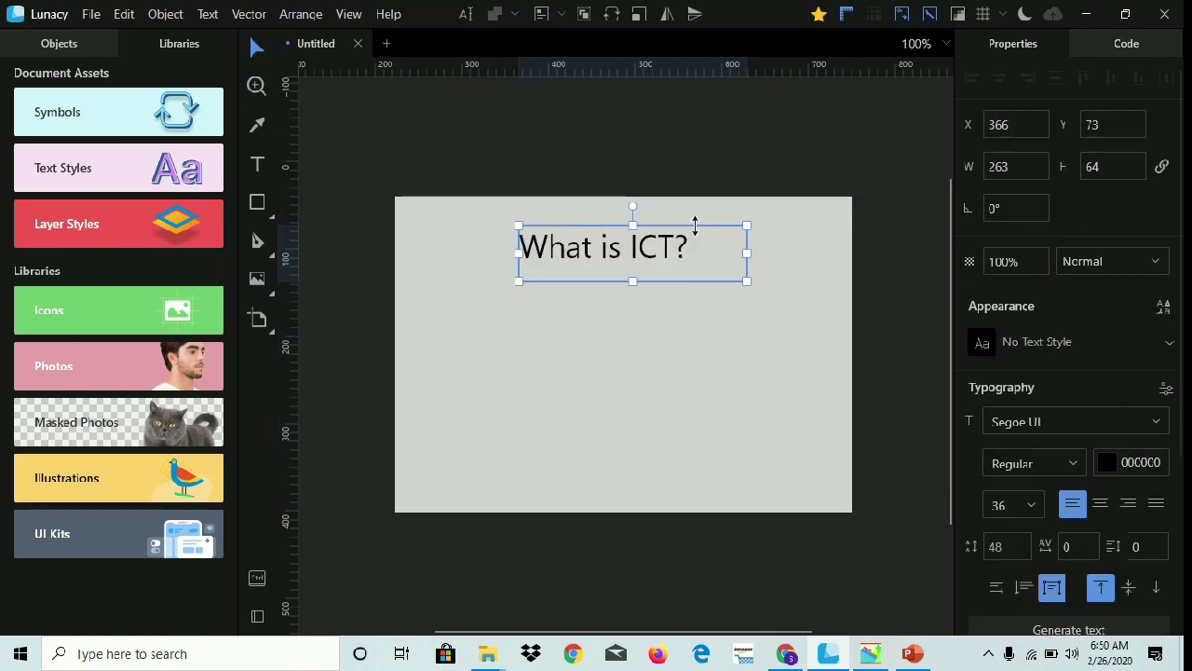
pyautogui.moveTo(698, 248)
pyautogui.mouseDown()
pyautogui.moveTo(725, 266)
pyautogui.moveTo(703, 238)
pyautogui.mouseUp()
pyautogui.click(715, 337)
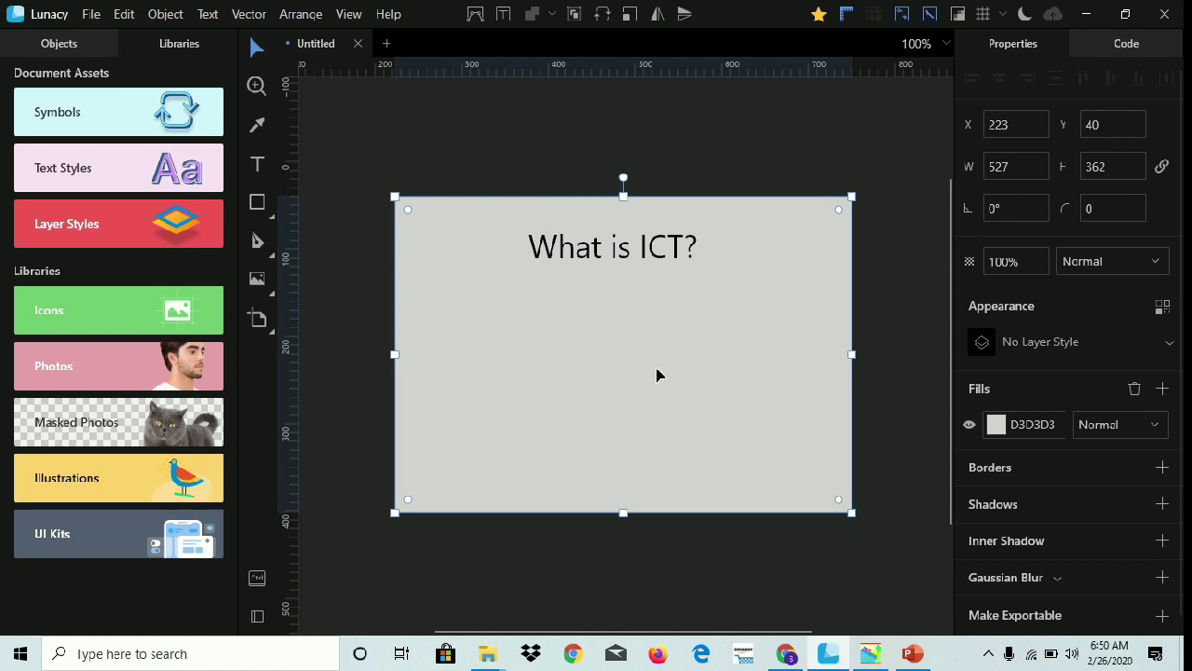
# Paste the ICT definition, ending with a period, into a text box below the heading
pyautogui.click(264, 170)
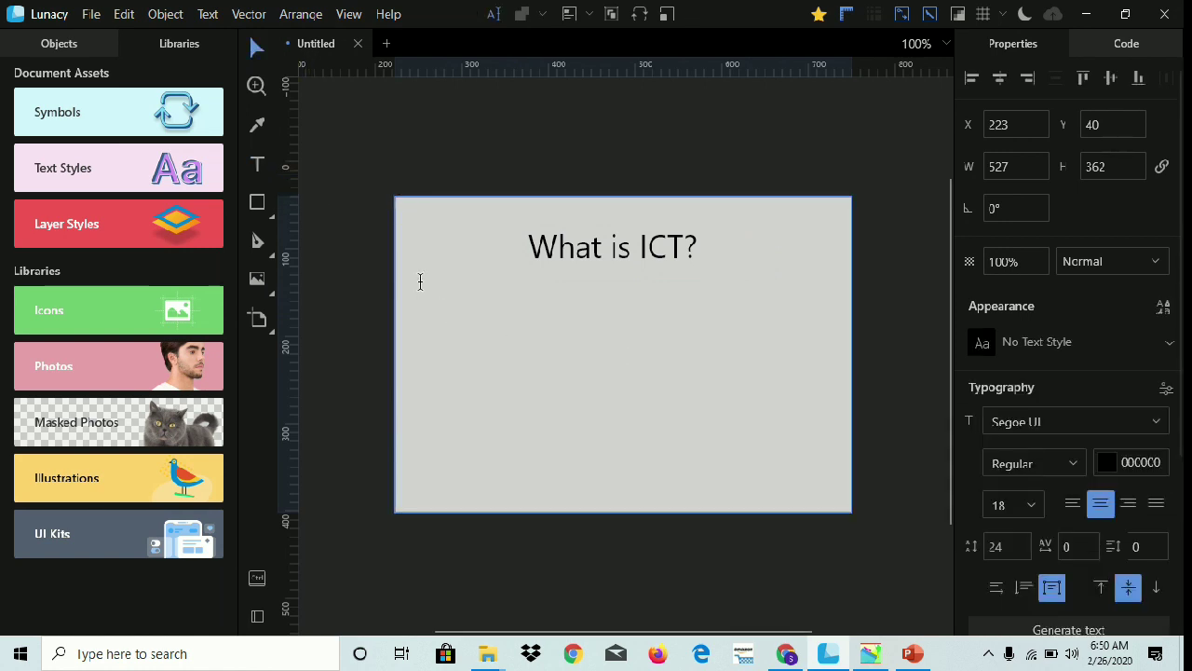
pyautogui.click(263, 166)
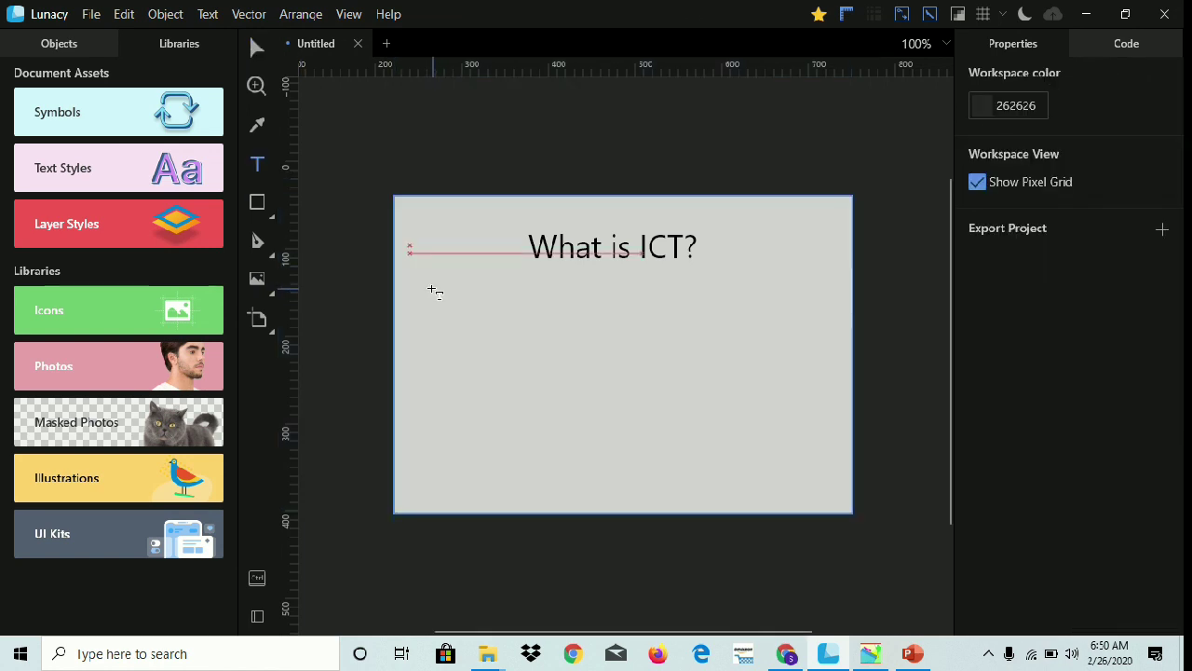
pyautogui.moveTo(431, 281); pyautogui.dragTo(824, 489)
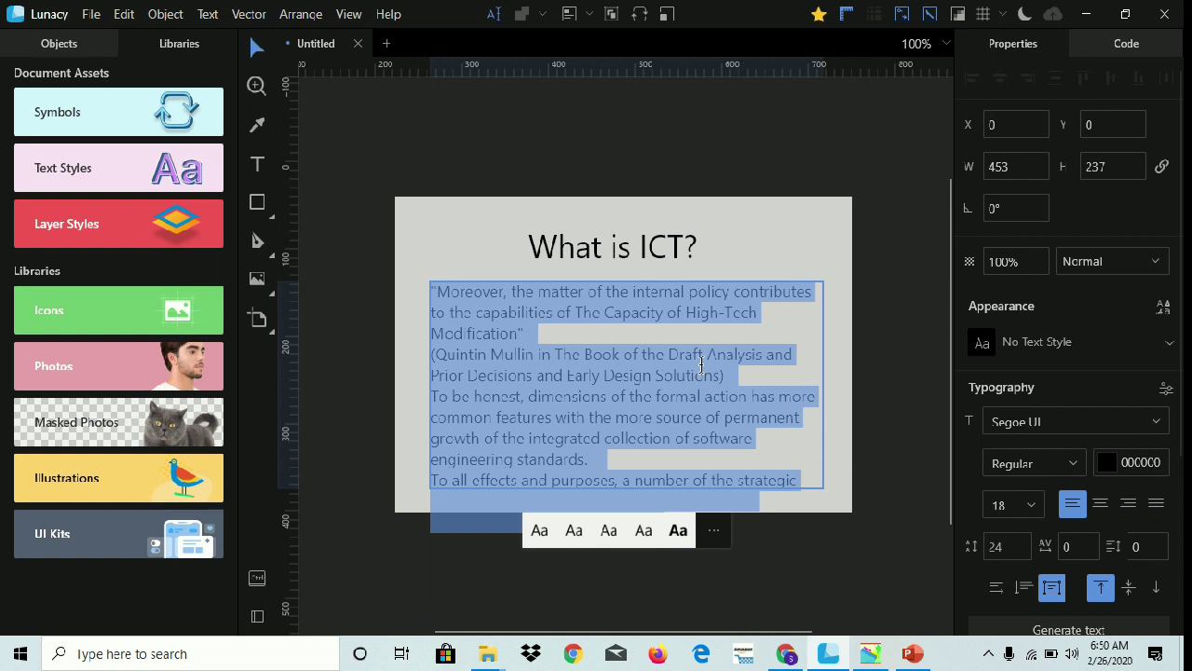
pyautogui.write('Information and communications technology (ICT) is an extensional term for information technology (IT) that stresses the role of unified communications and the integration of telecommunications (telephone lines and wireless signals) and computers, as well as necessary enterprise software, middleware, storage, and audiovisual systems, that enable users to access, store, transmit, and manipulate information')
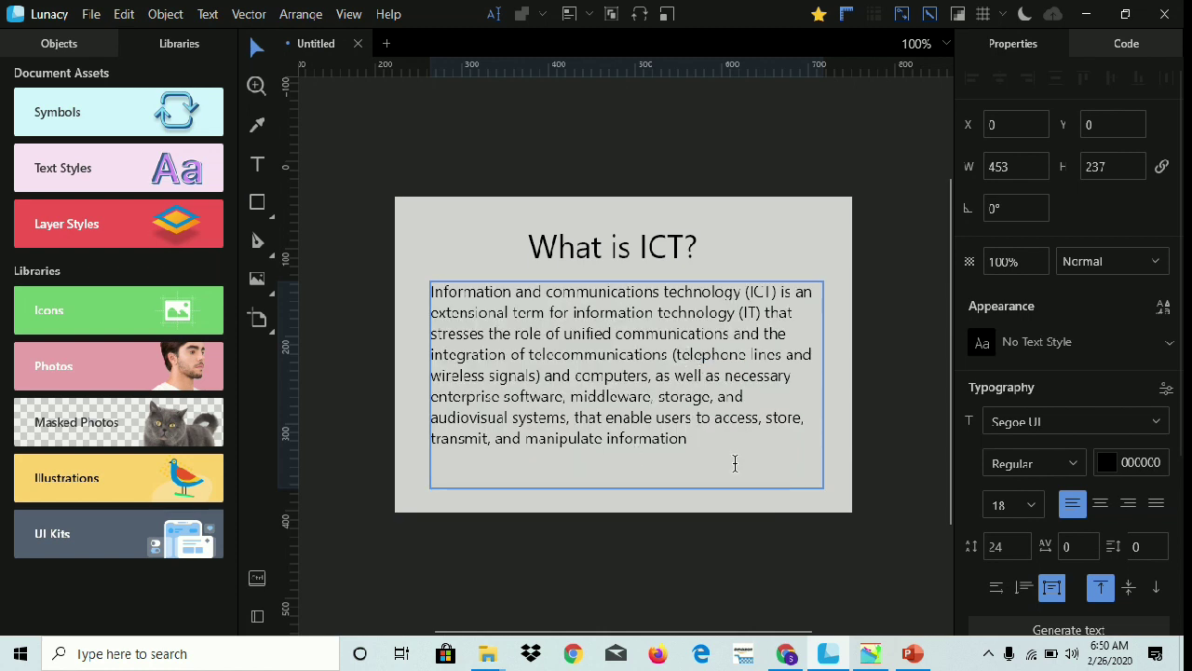
pyautogui.write('.')
pyautogui.press('Escape')
pyautogui.click(707, 118)
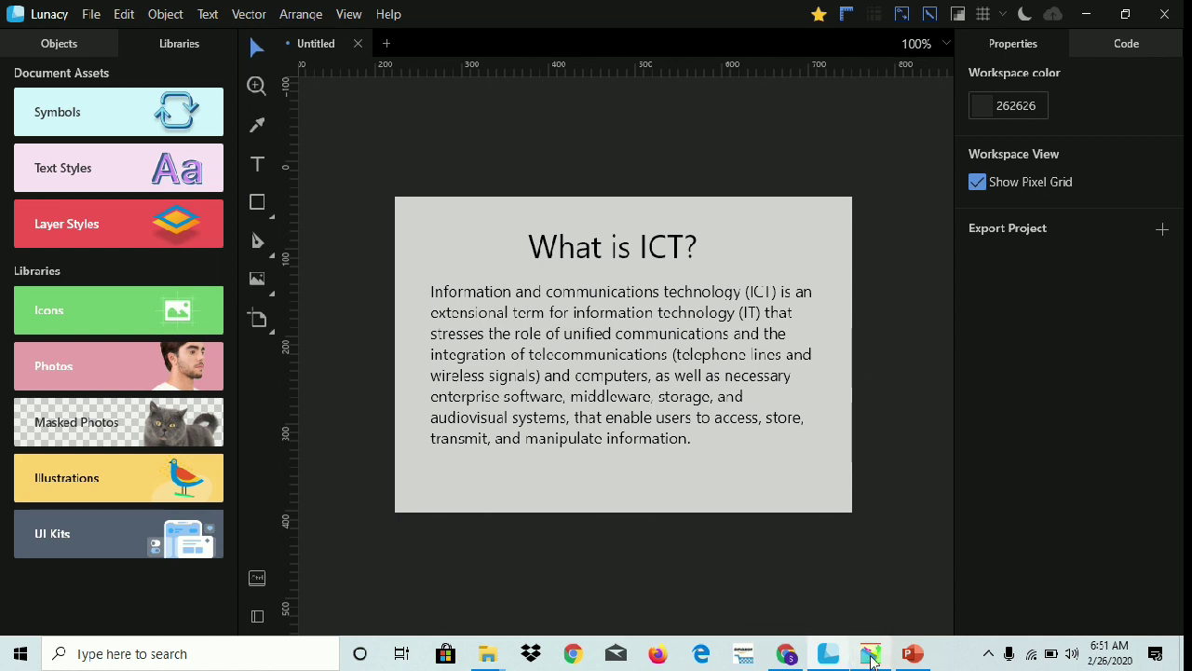
# Type the div.class"rectangle" opening tag on line 12 of the body and start a new line
pyautogui.moveTo(871, 660)
pyautogui.click(864, 584)
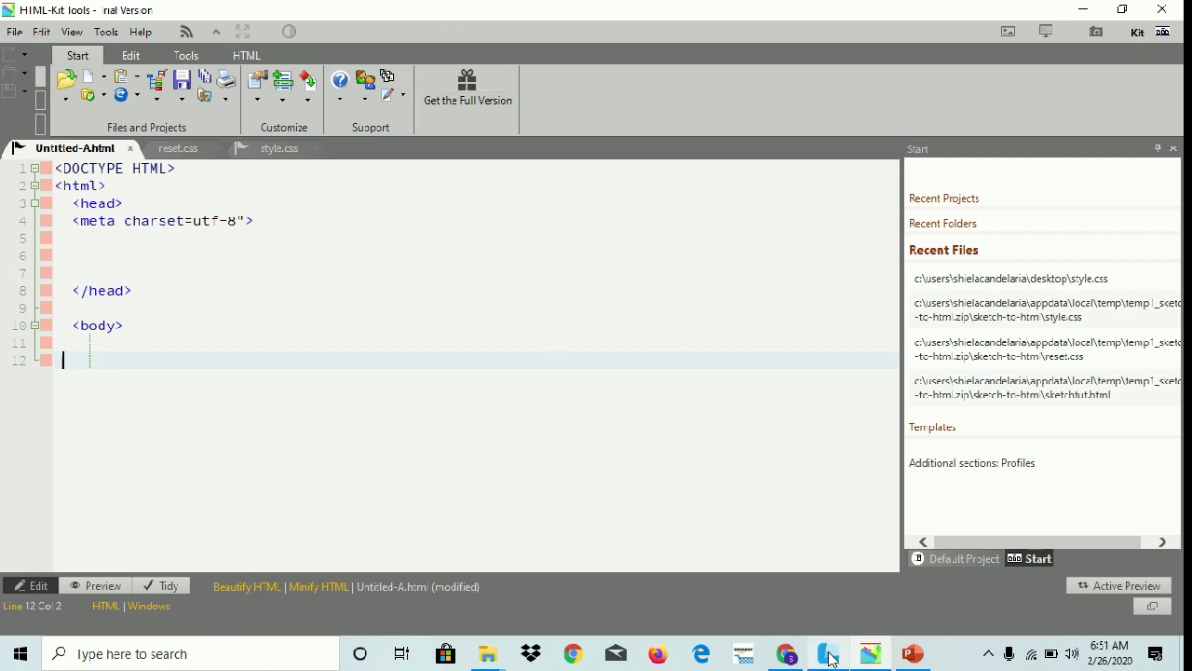
pyautogui.moveTo(829, 657)
pyautogui.click(812, 566)
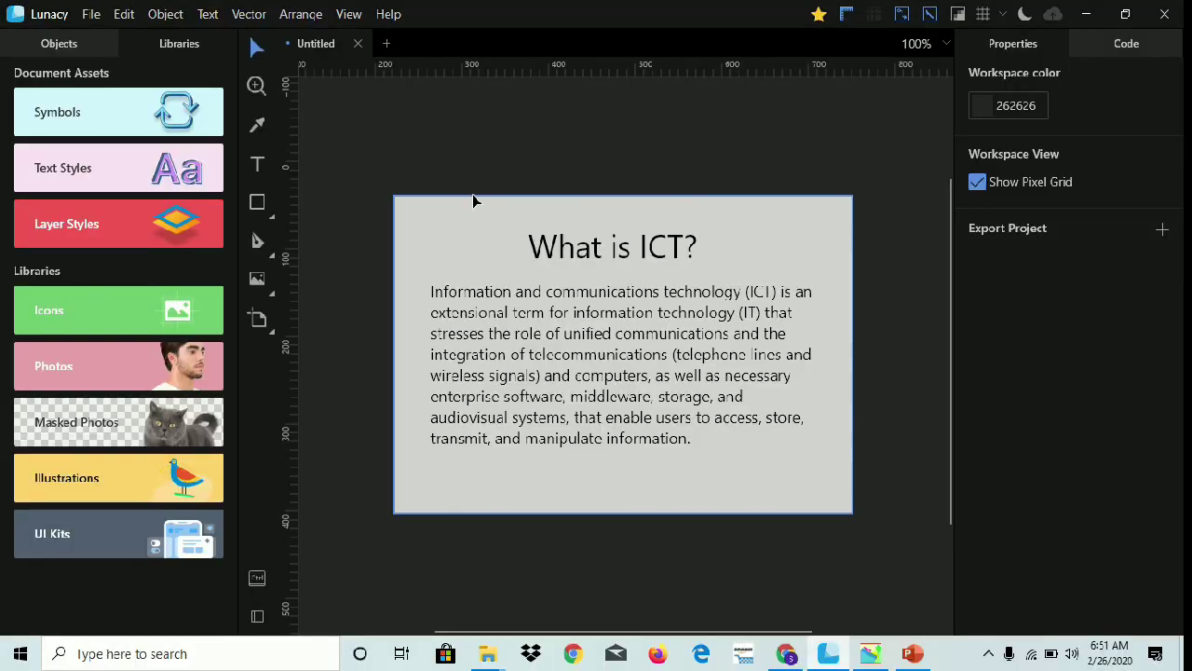
pyautogui.click(870, 653)
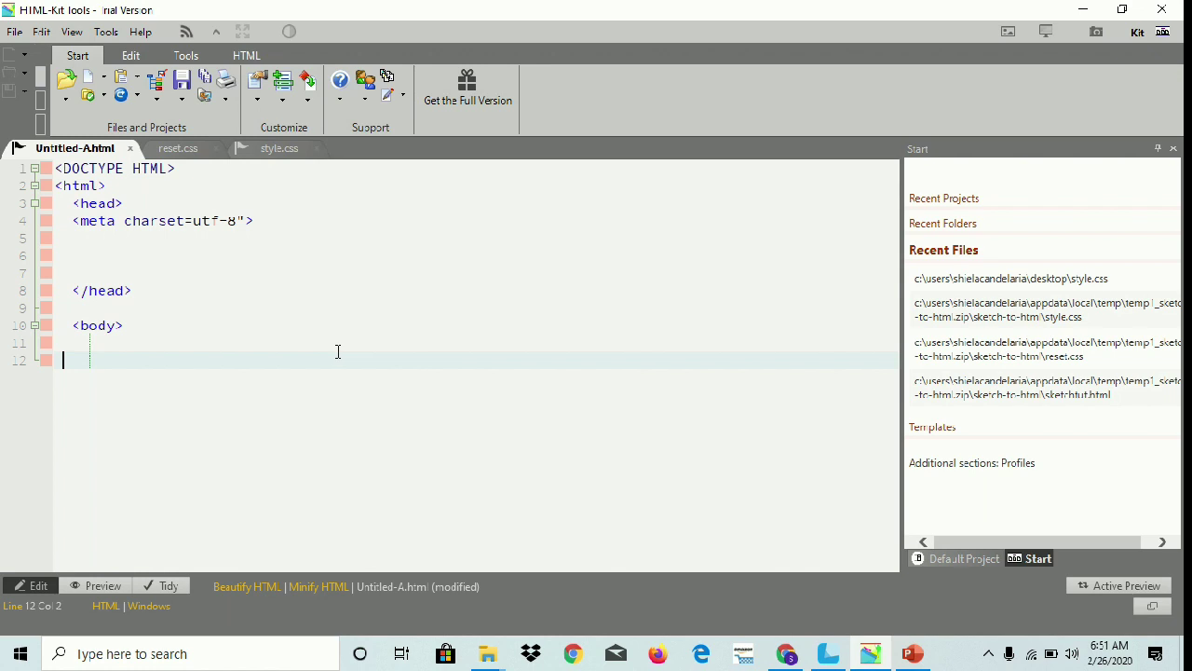
pyautogui.write('div')
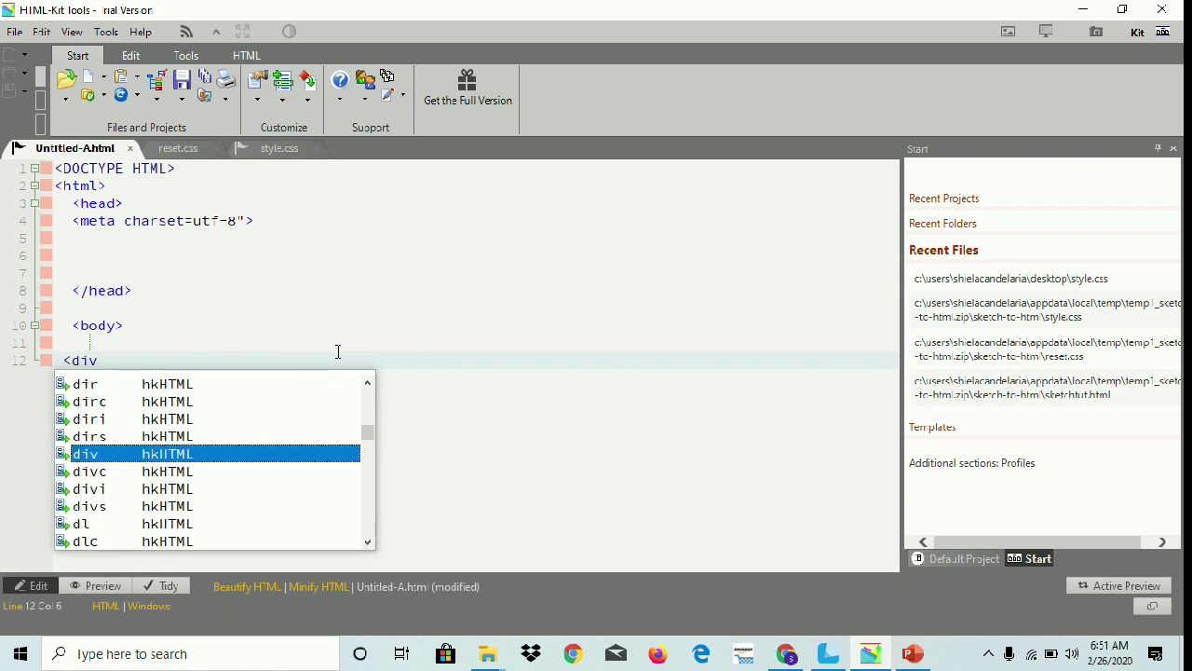
pyautogui.write('.clas')
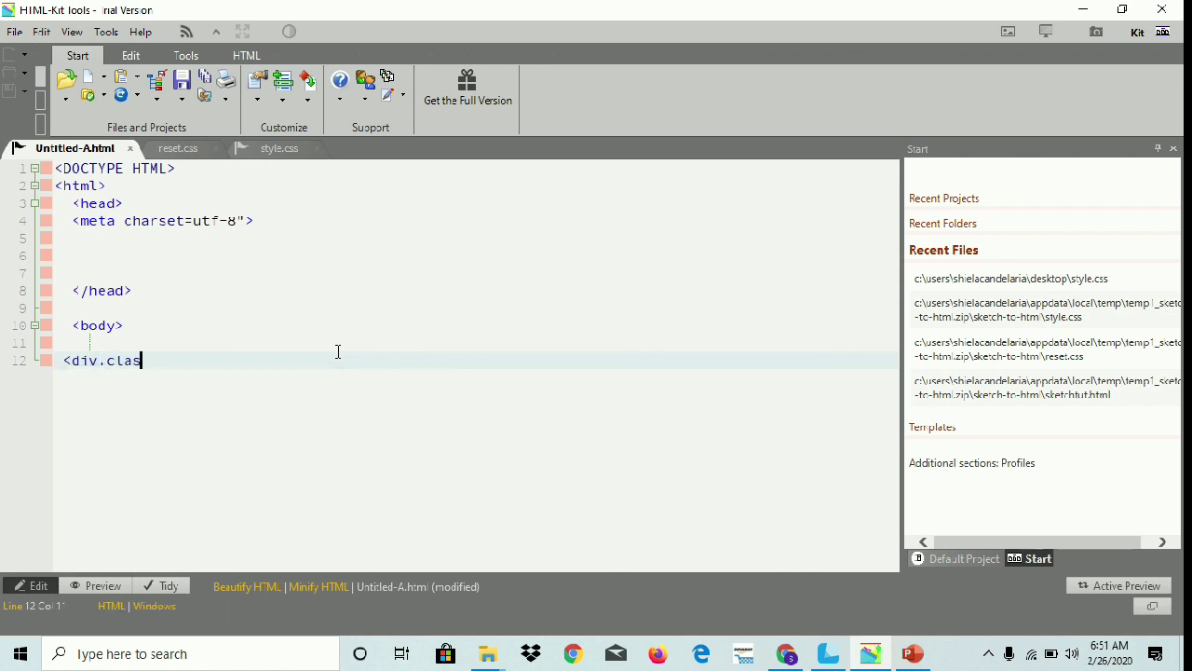
pyautogui.write('s"rectangle>')
pyautogui.press('Return')
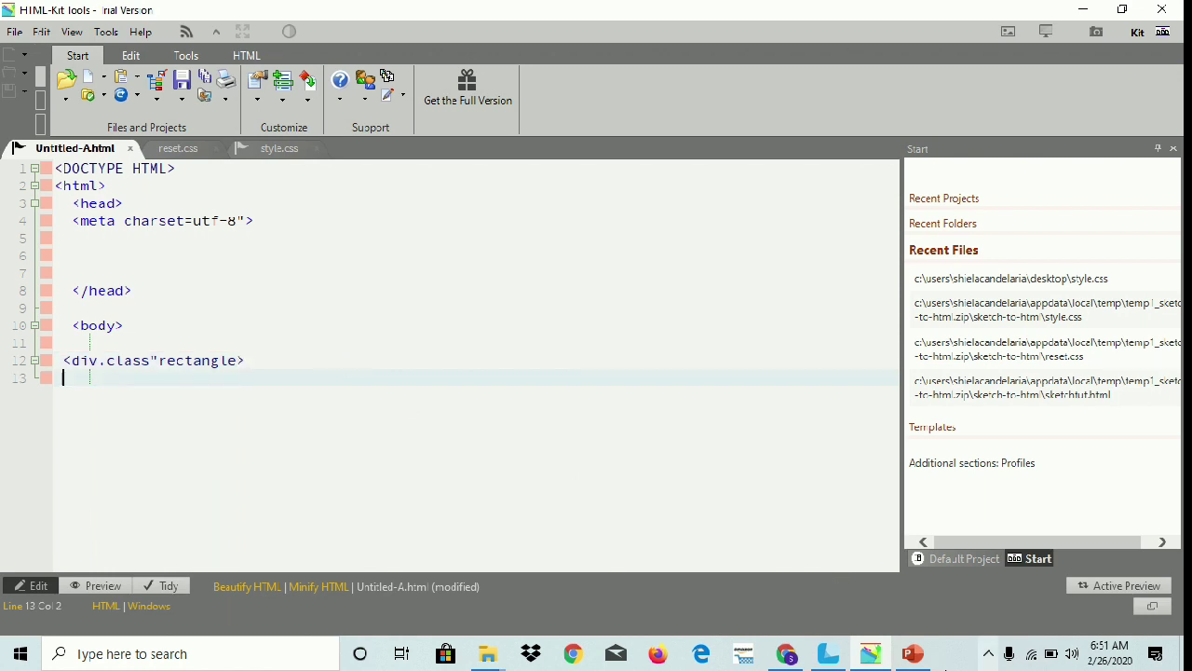
# Begin the next line in the HTML editor with an <h1> tag
pyautogui.moveTo(824, 643)
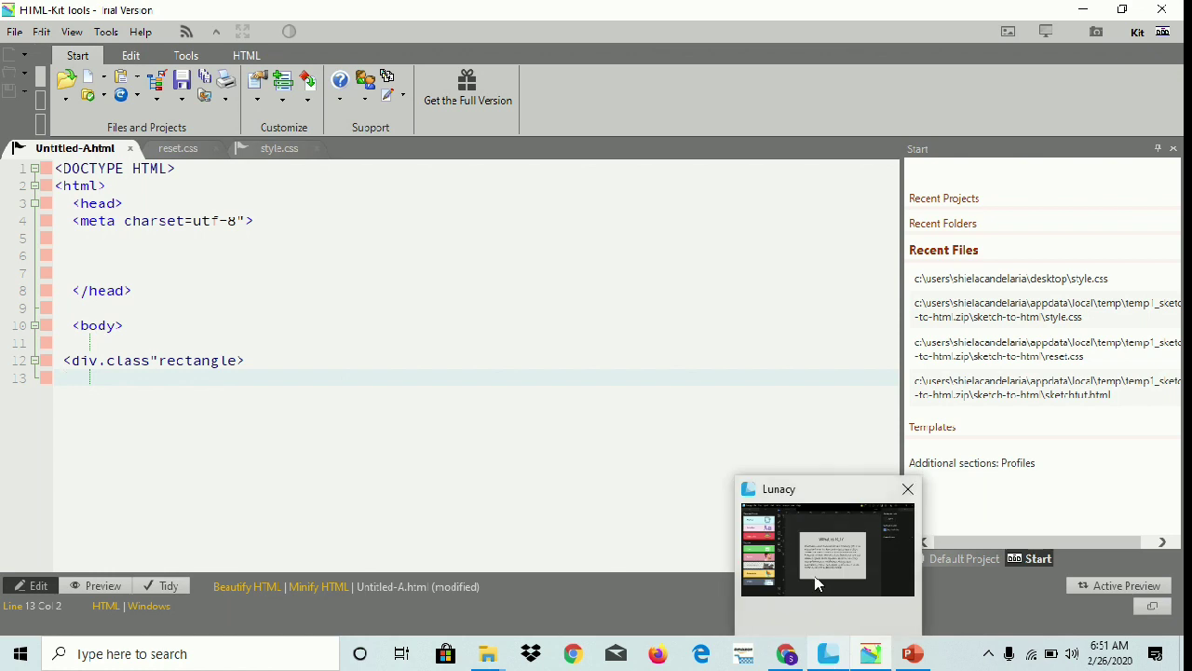
pyautogui.moveTo(817, 583)
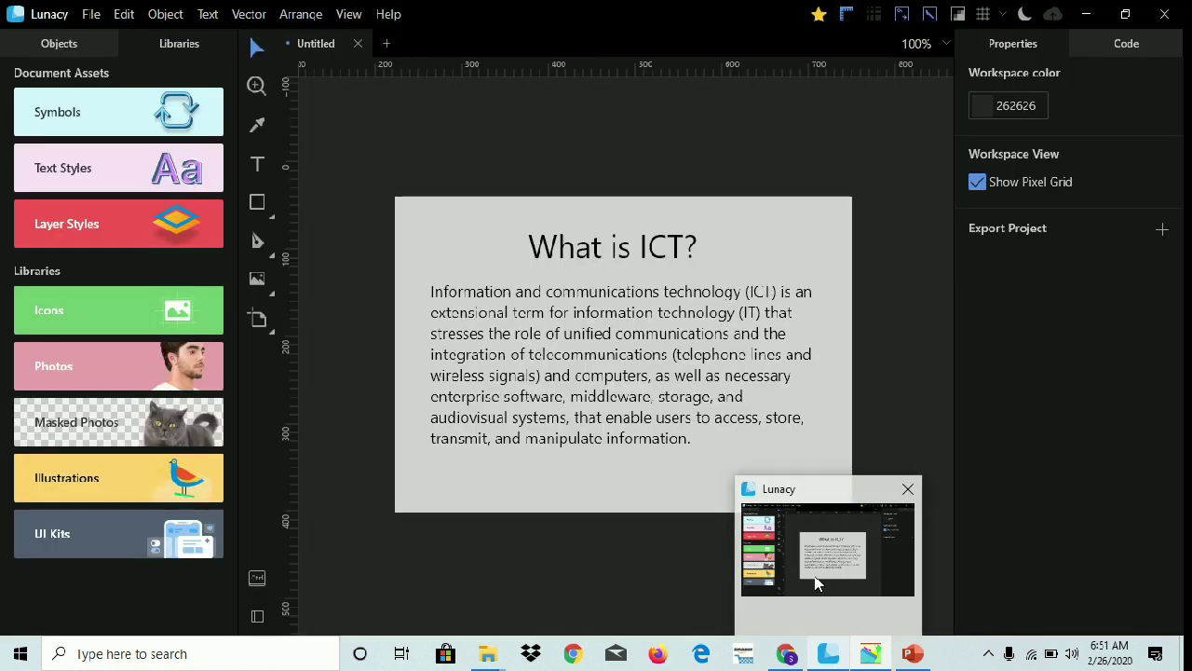
pyautogui.moveTo(871, 653)
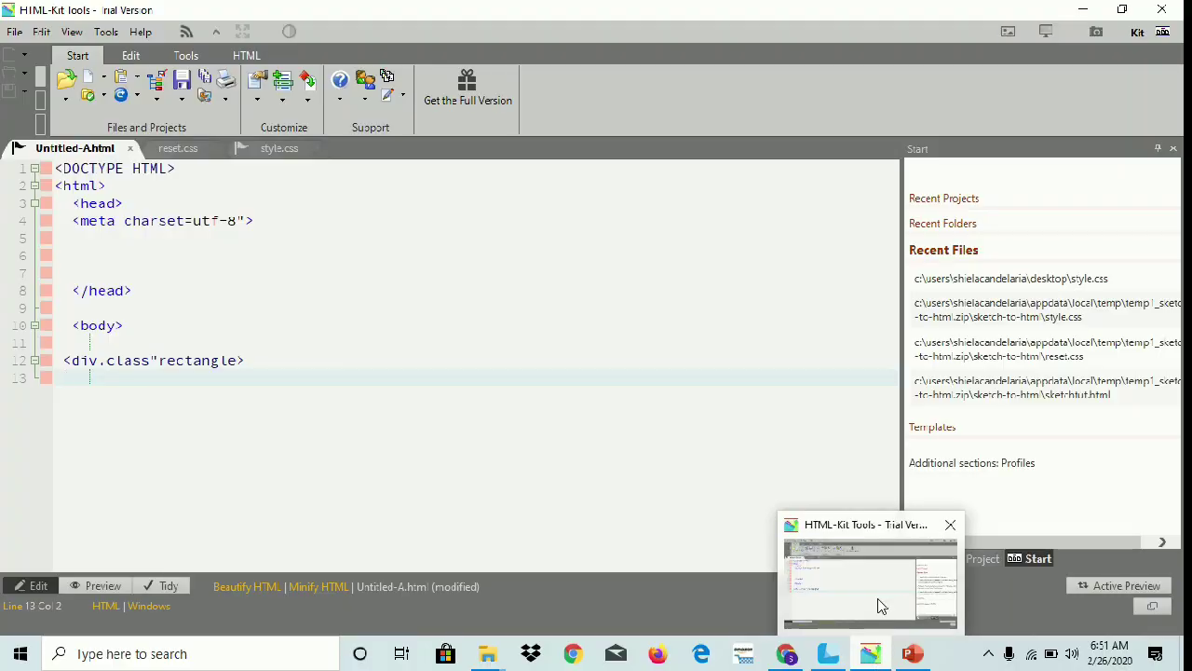
pyautogui.click(822, 594)
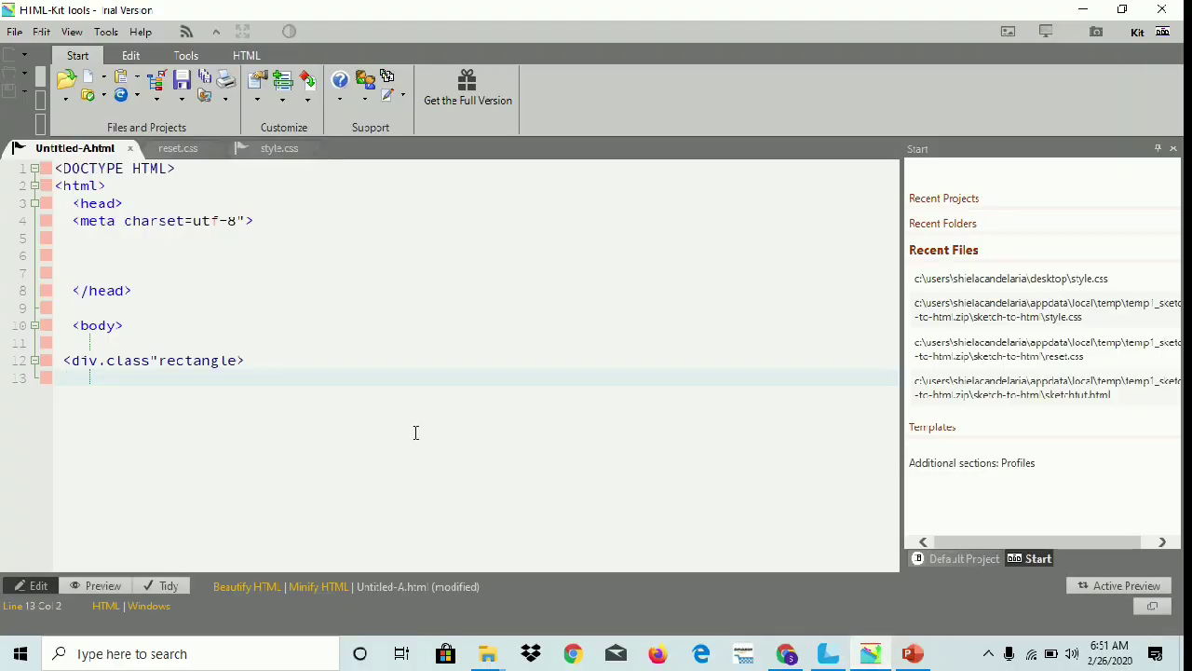
pyautogui.write('<h1')
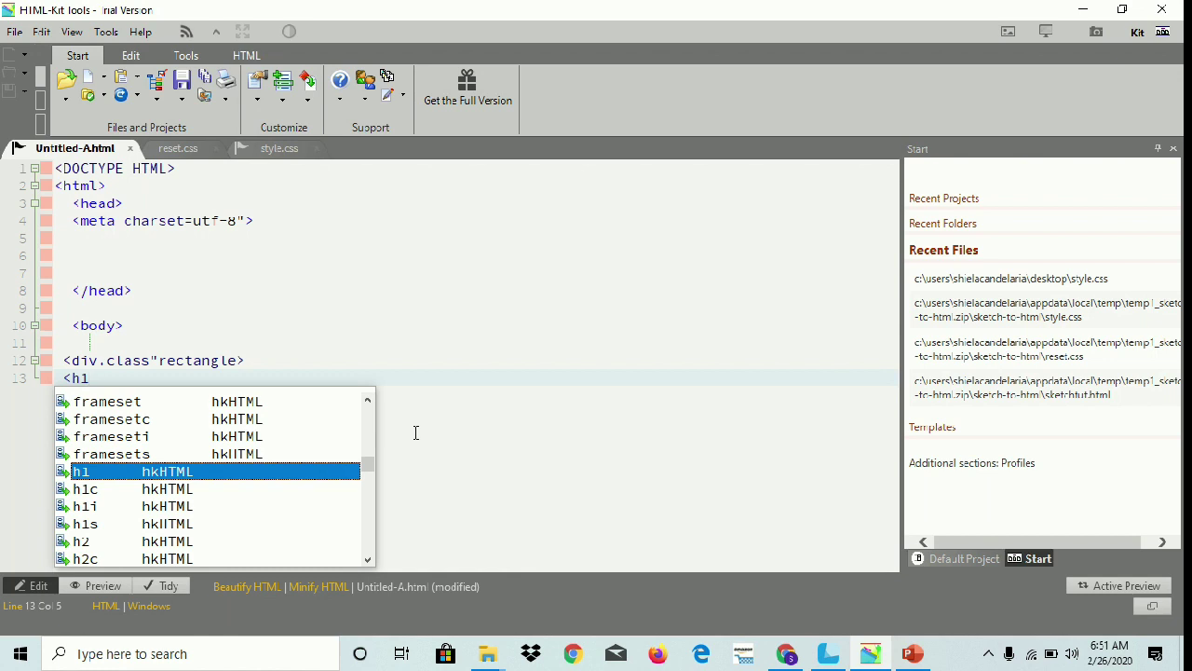
pyautogui.write('>')
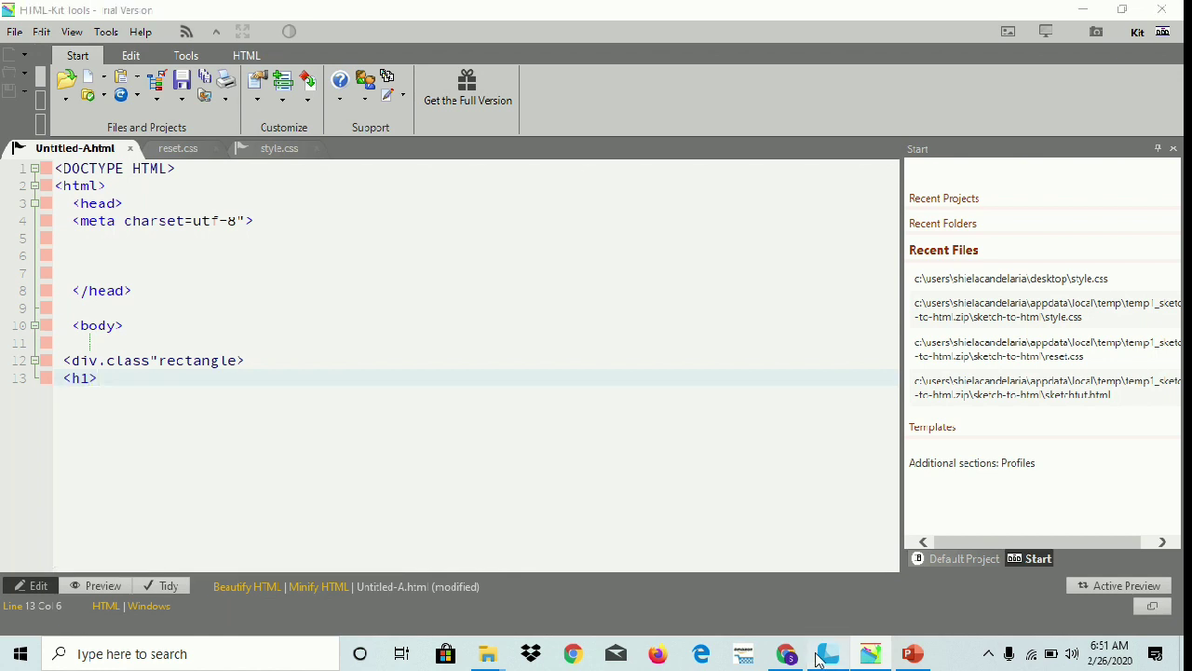
# Copy 'What is ICT?' from the Lunacy card and complete line 13 as <h1>What is ICT?</h1>
pyautogui.click(828, 653)
pyautogui.click(637, 245)
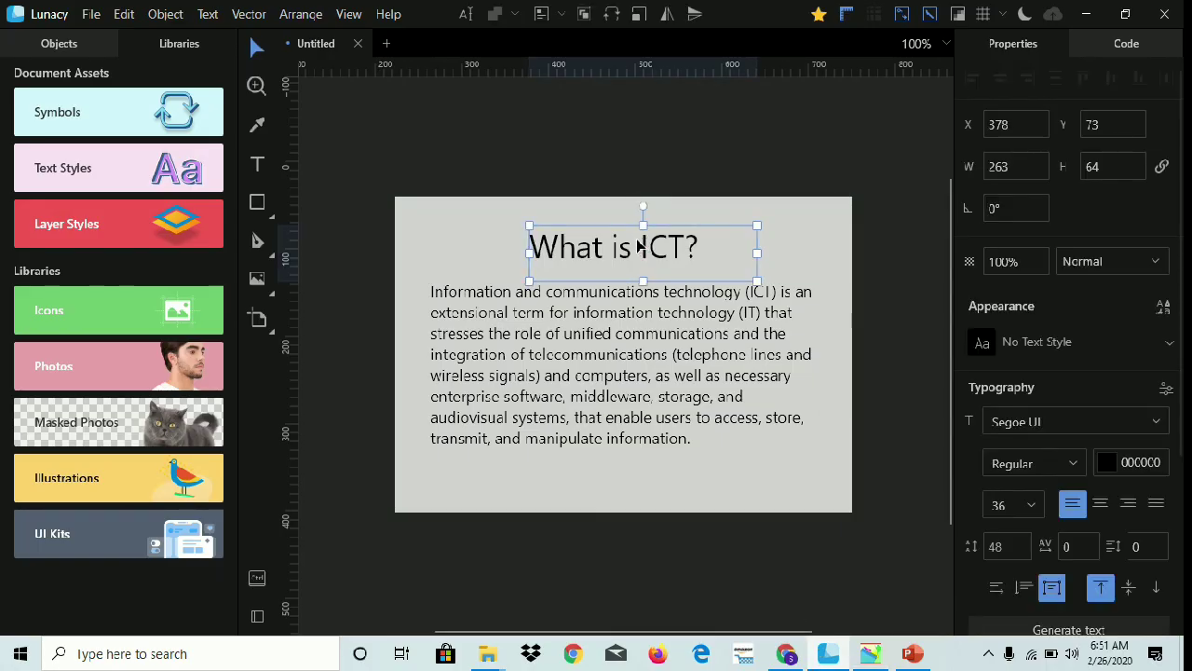
pyautogui.doubleClick(638, 245)
pyautogui.hotkey('ctrl', 'c')
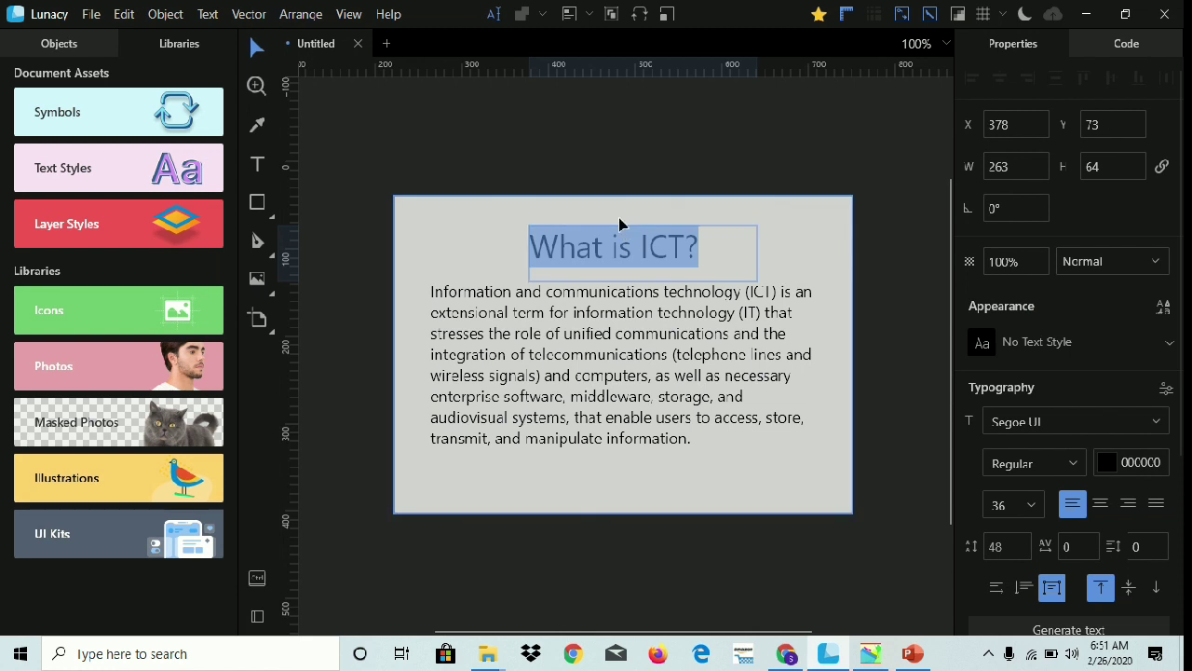
pyautogui.press('Escape')
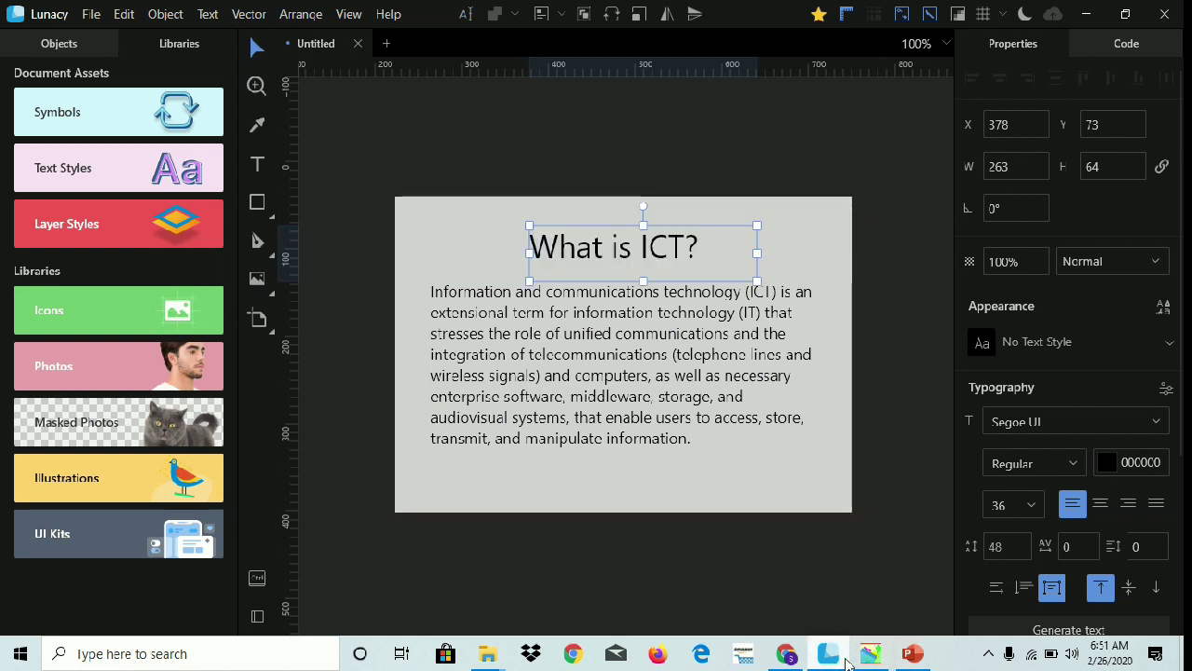
pyautogui.click(869, 651)
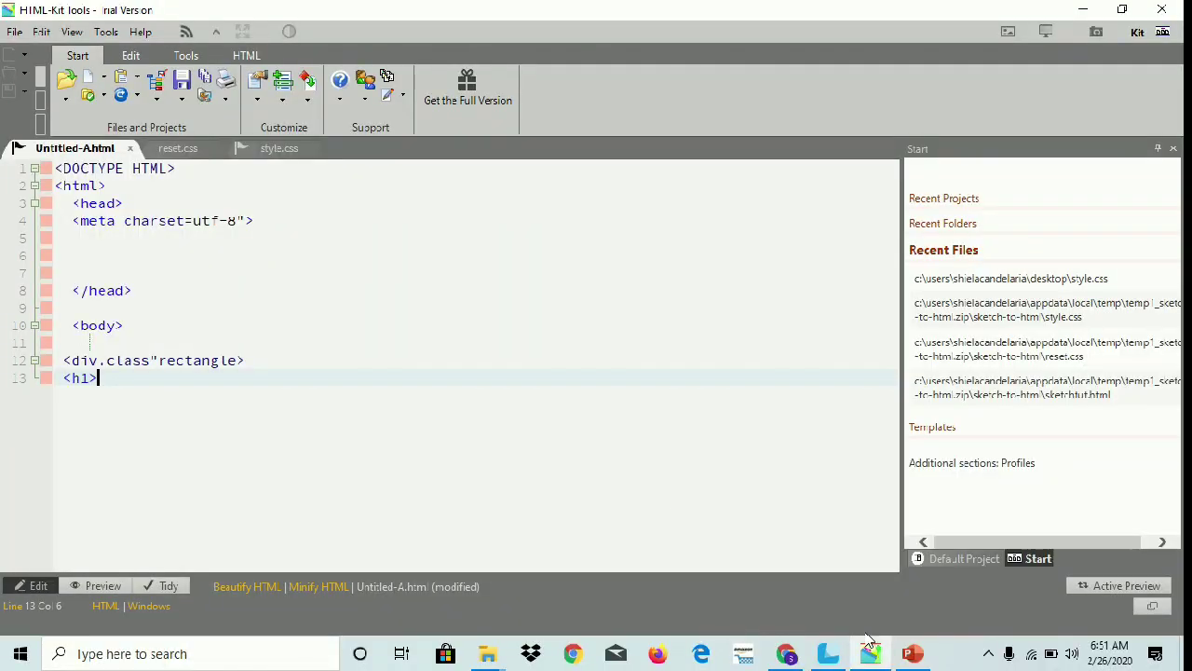
pyautogui.hotkey('ctrl', 'v')
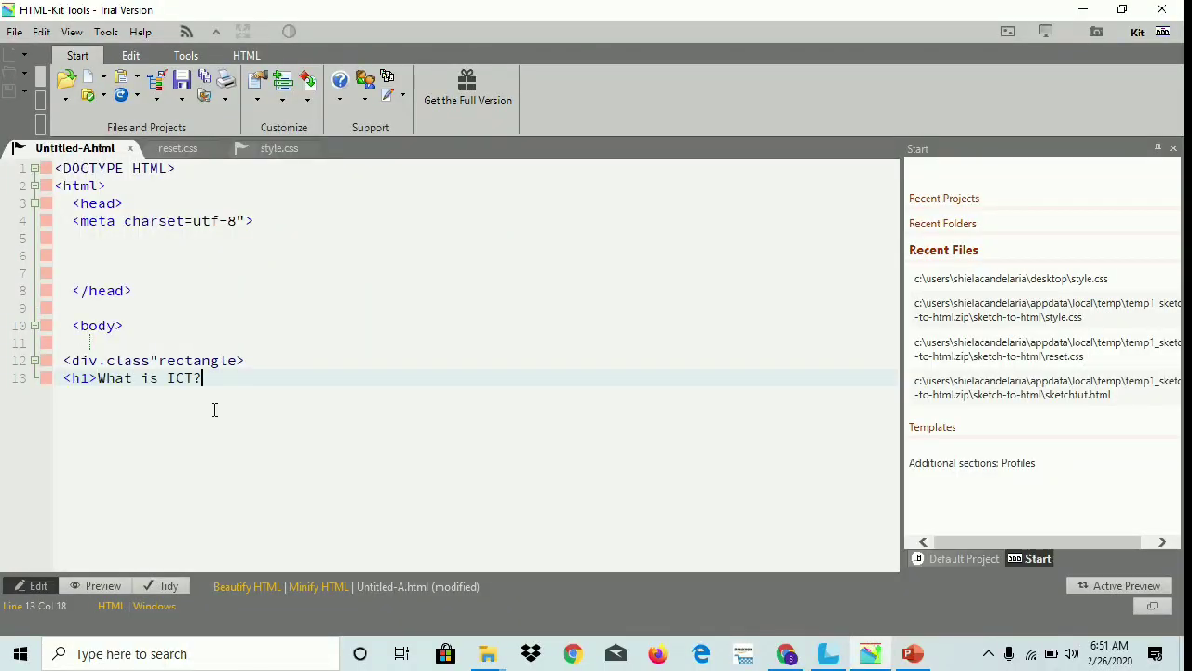
pyautogui.write('<')
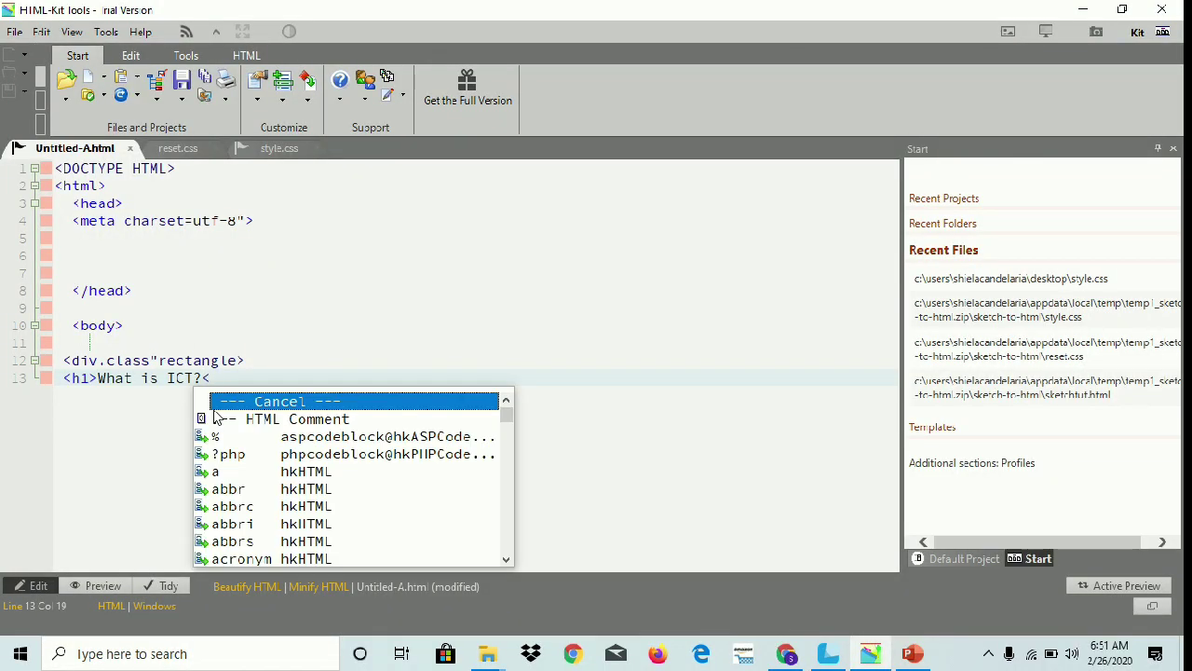
pyautogui.write('/h1>')
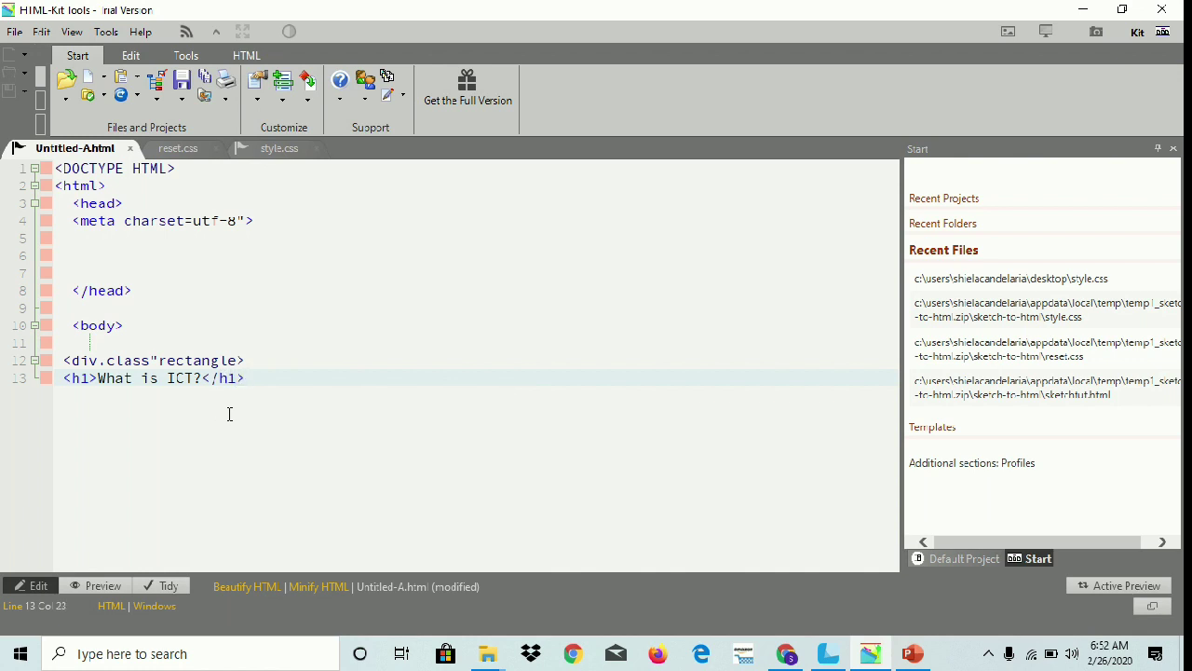
pyautogui.press('Return')
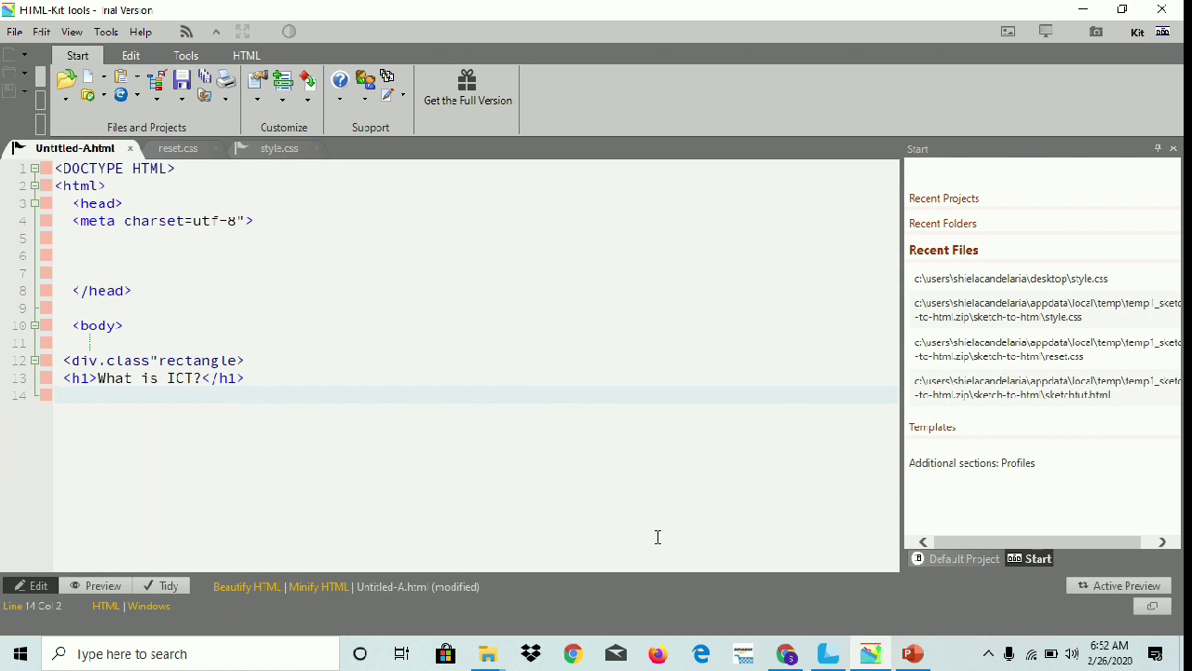
# Start line 14 with <p> and select the ICT paragraph text on the Lunacy card
pyautogui.write('<')
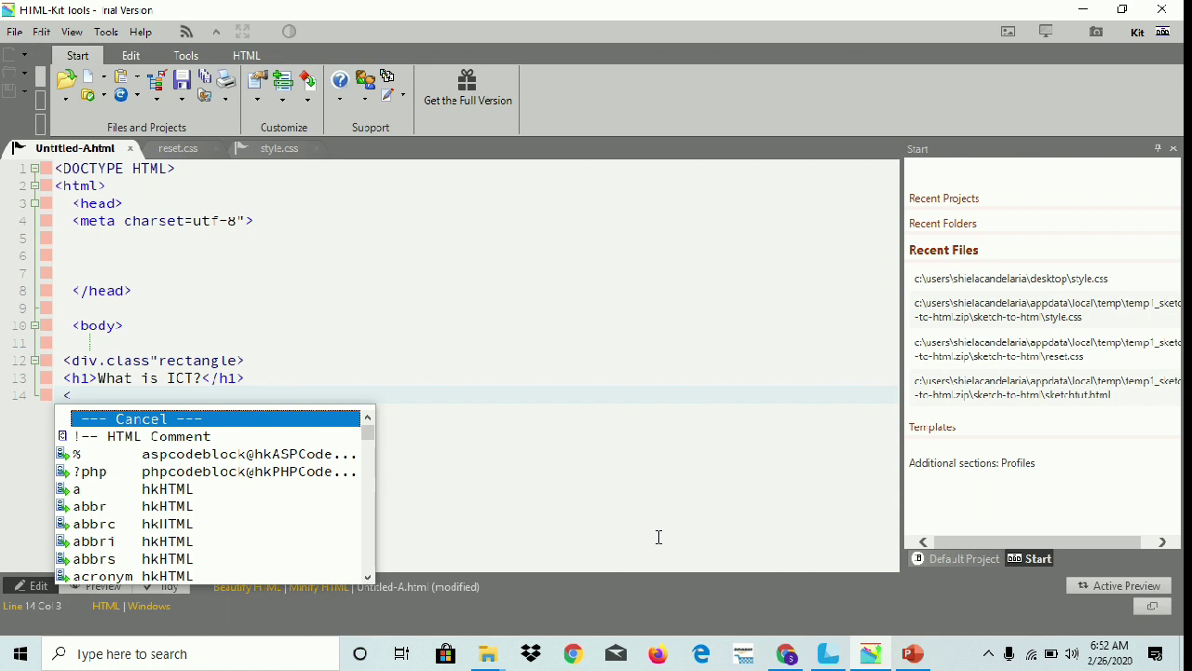
pyautogui.write('p')
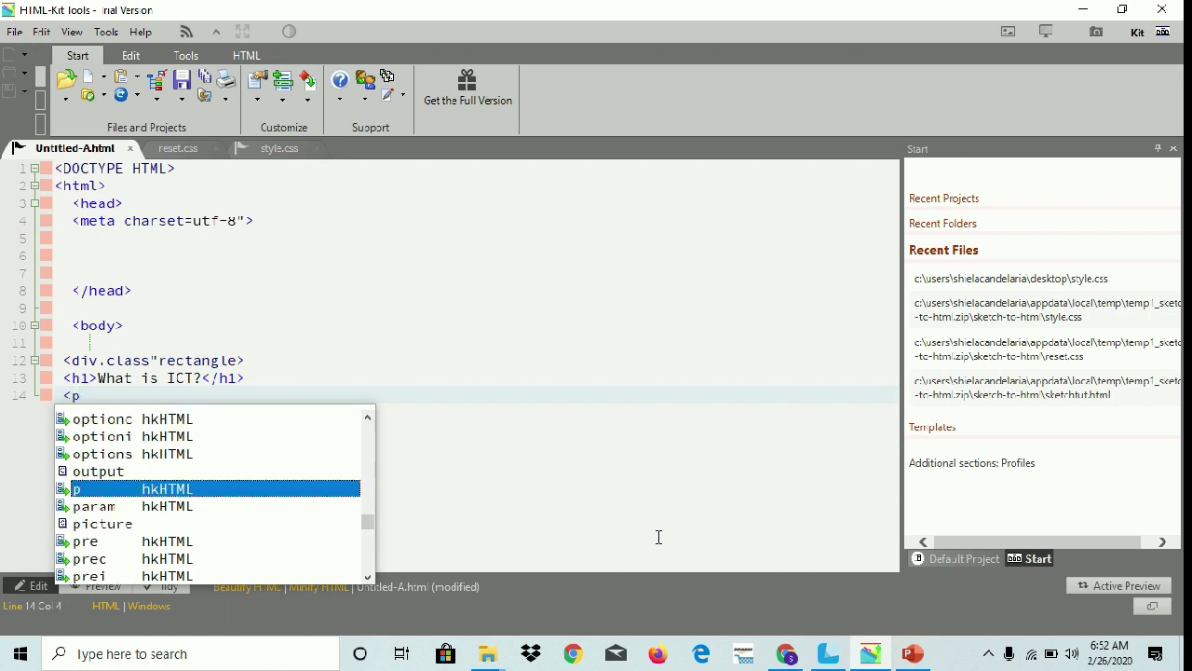
pyautogui.write('>')
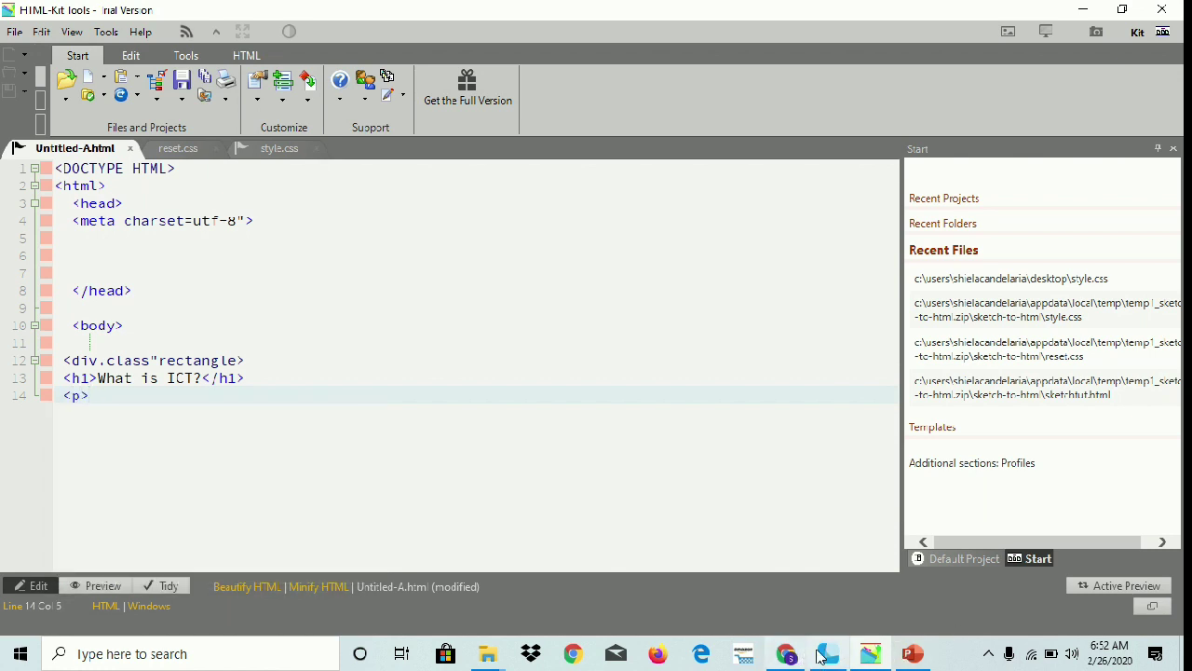
pyautogui.moveTo(828, 653)
pyautogui.click(820, 612)
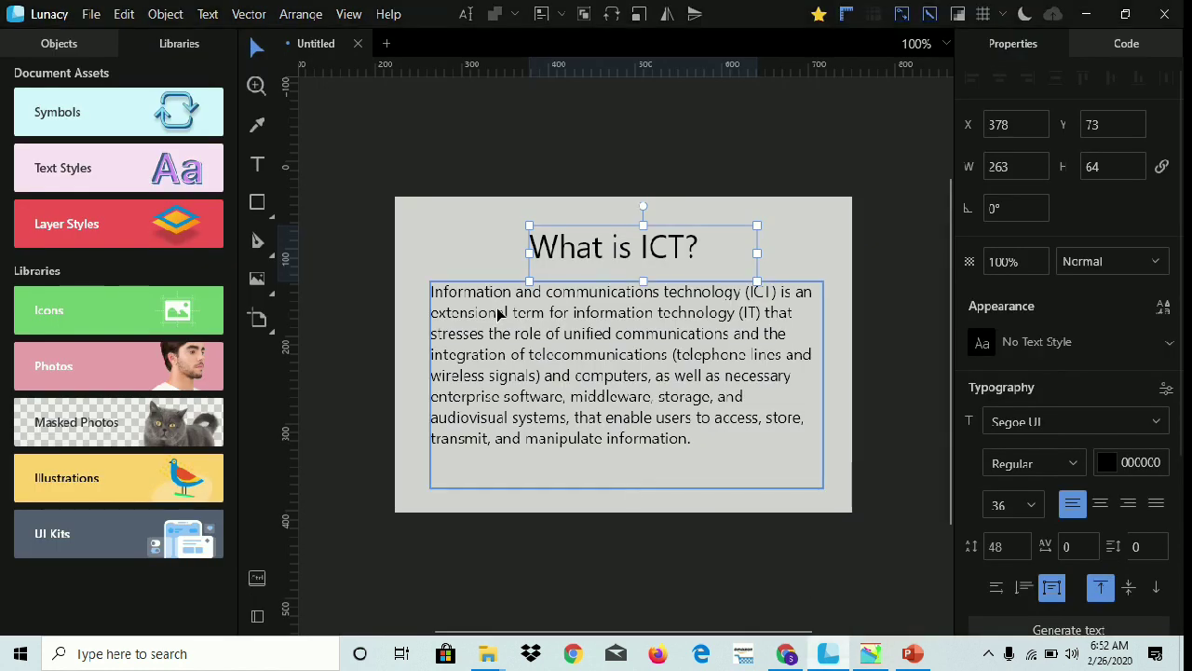
pyautogui.click(535, 374)
pyautogui.moveTo(536, 374); pyautogui.dragTo(532, 376)
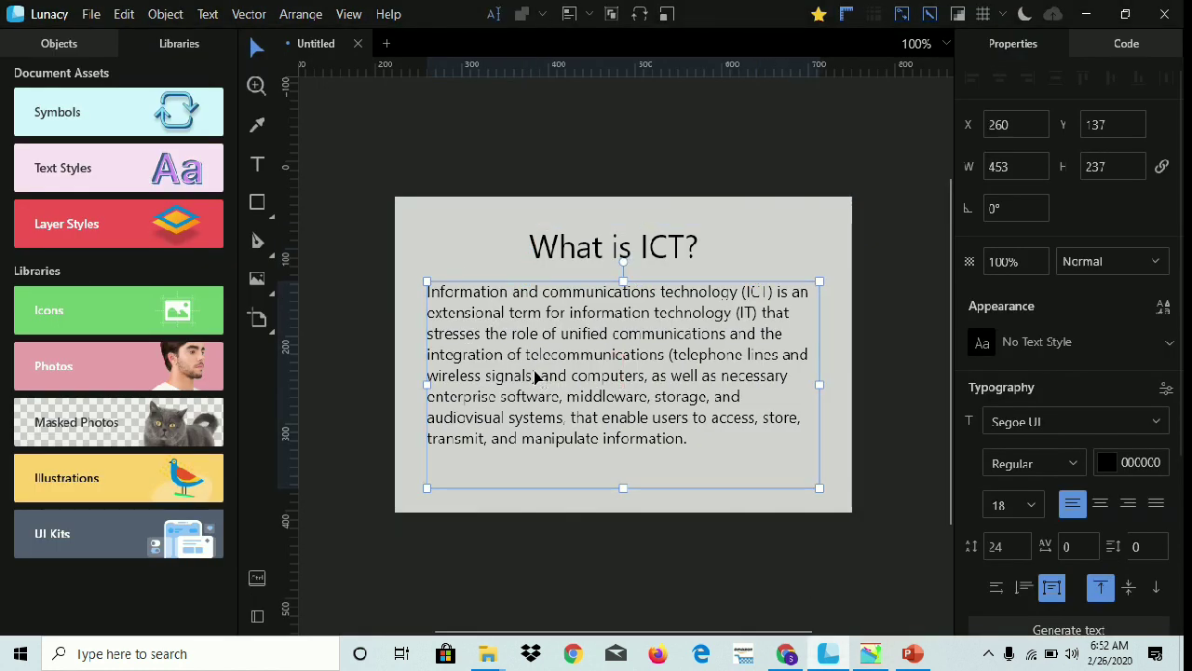
pyautogui.doubleClick(532, 376)
pyautogui.hotkey('ctrl', 'c')
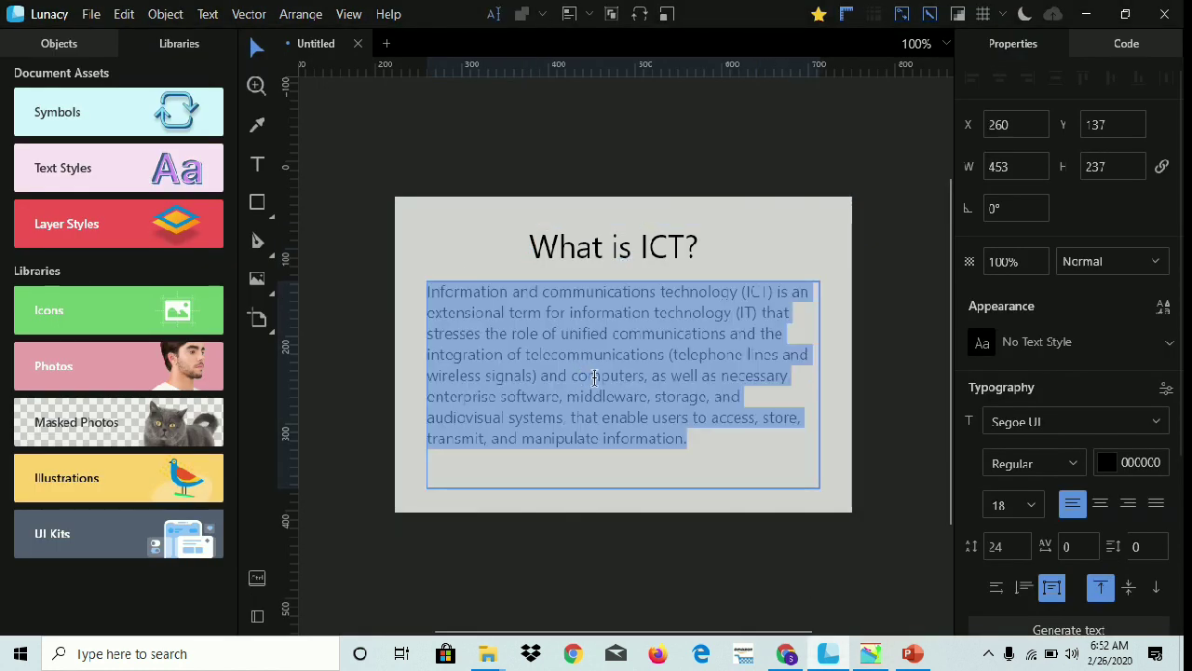
# Paste the ICT definition after <p>, end it with <p>, and preview the rendered page
pyautogui.moveTo(513, 6)
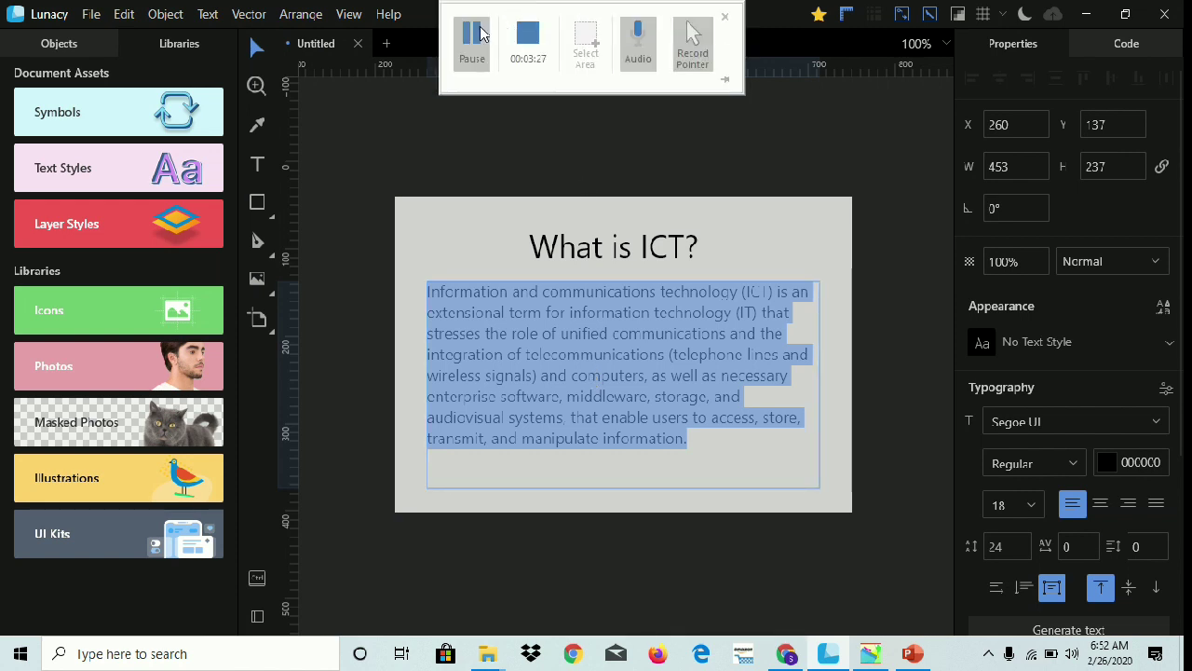
pyautogui.click(482, 35)
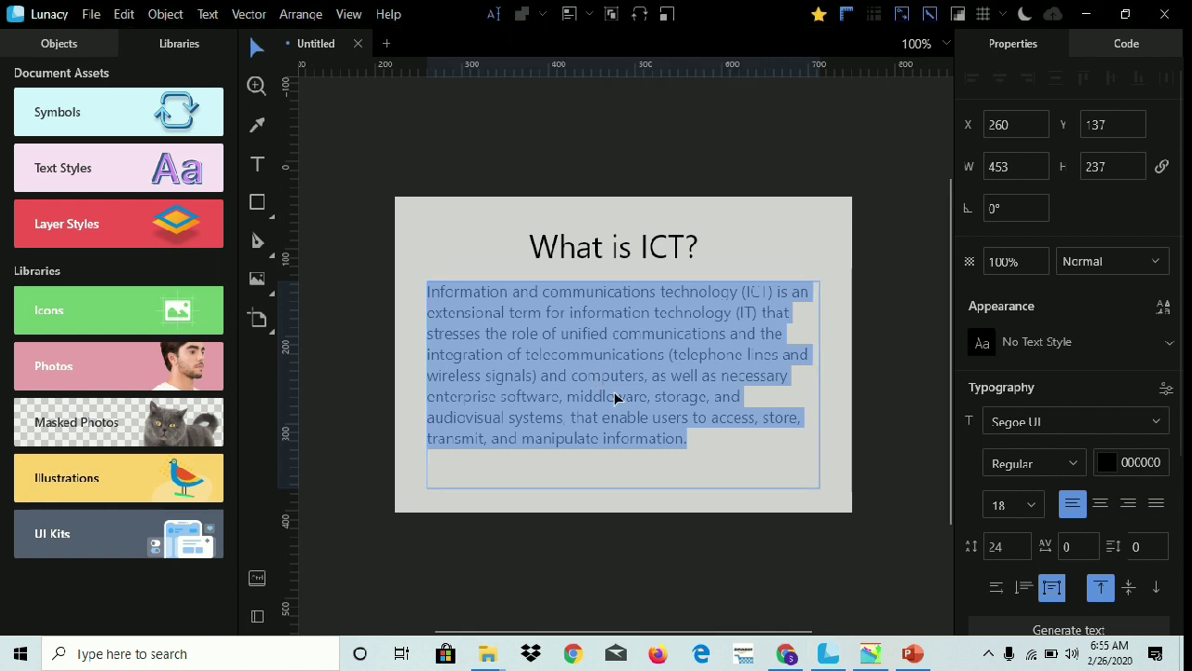
pyautogui.hotkey('alt', 'Tab')
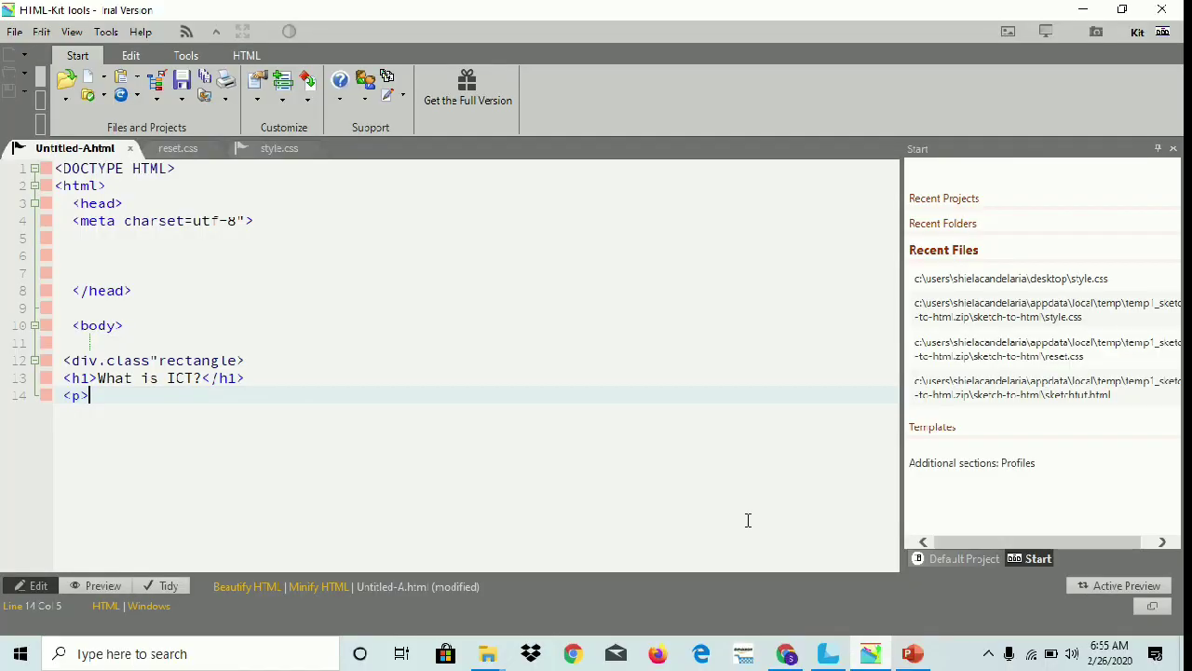
pyautogui.hotkey('ctrl', 'v')
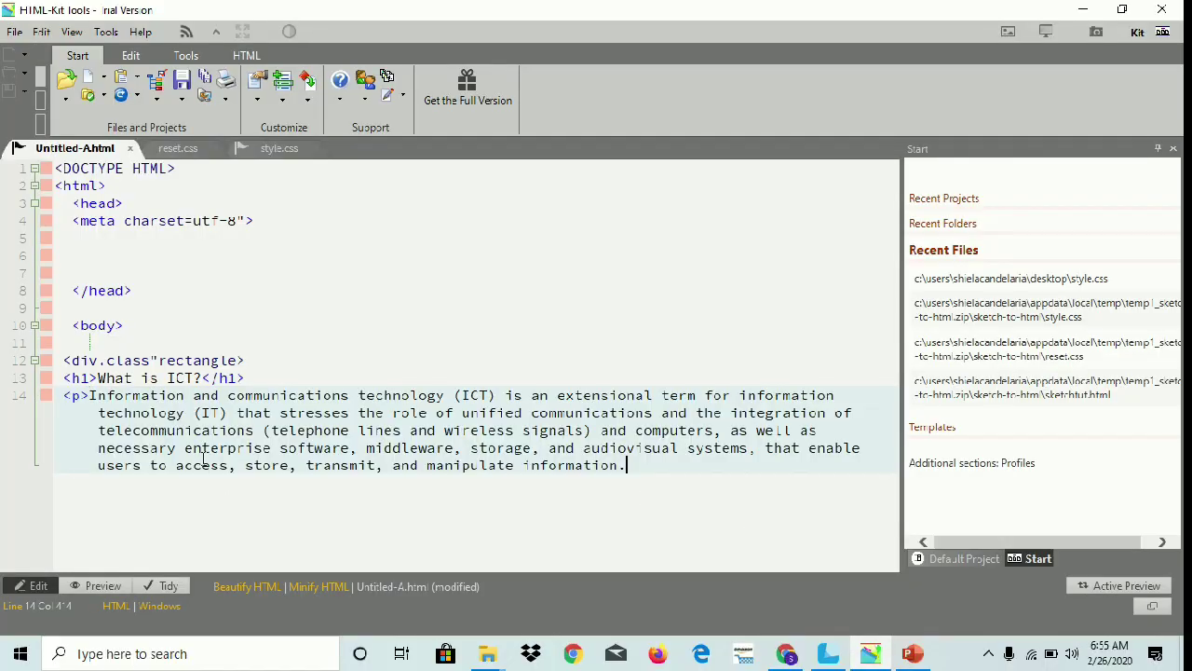
pyautogui.write('<p>')
pyautogui.click(97, 586)
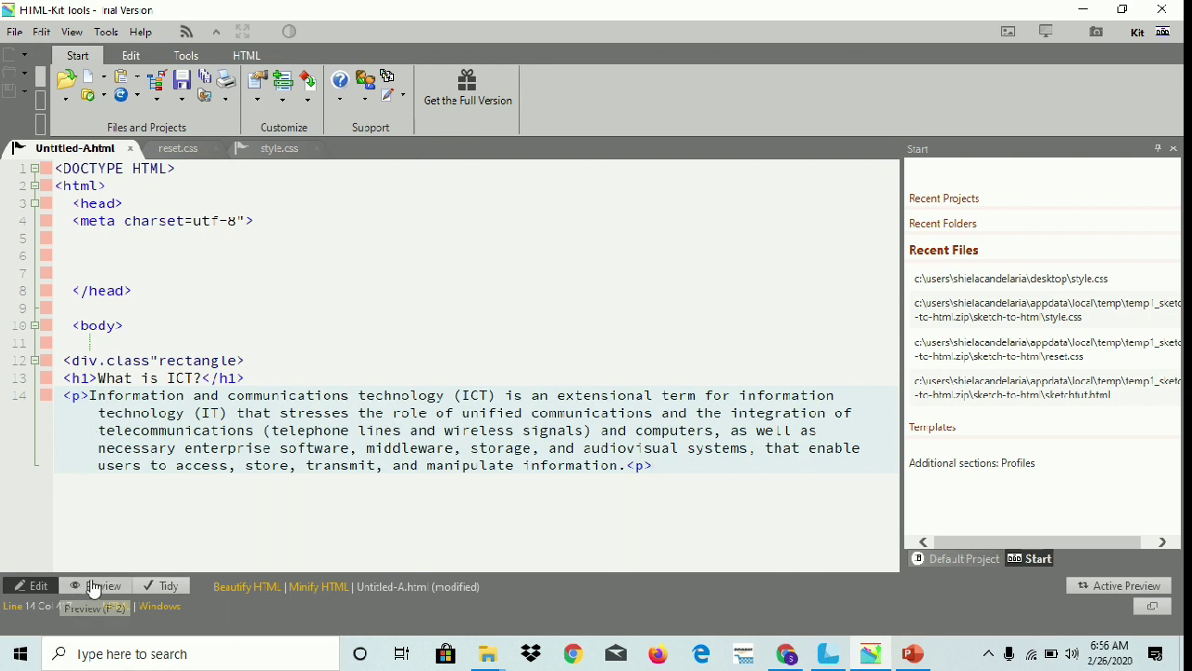